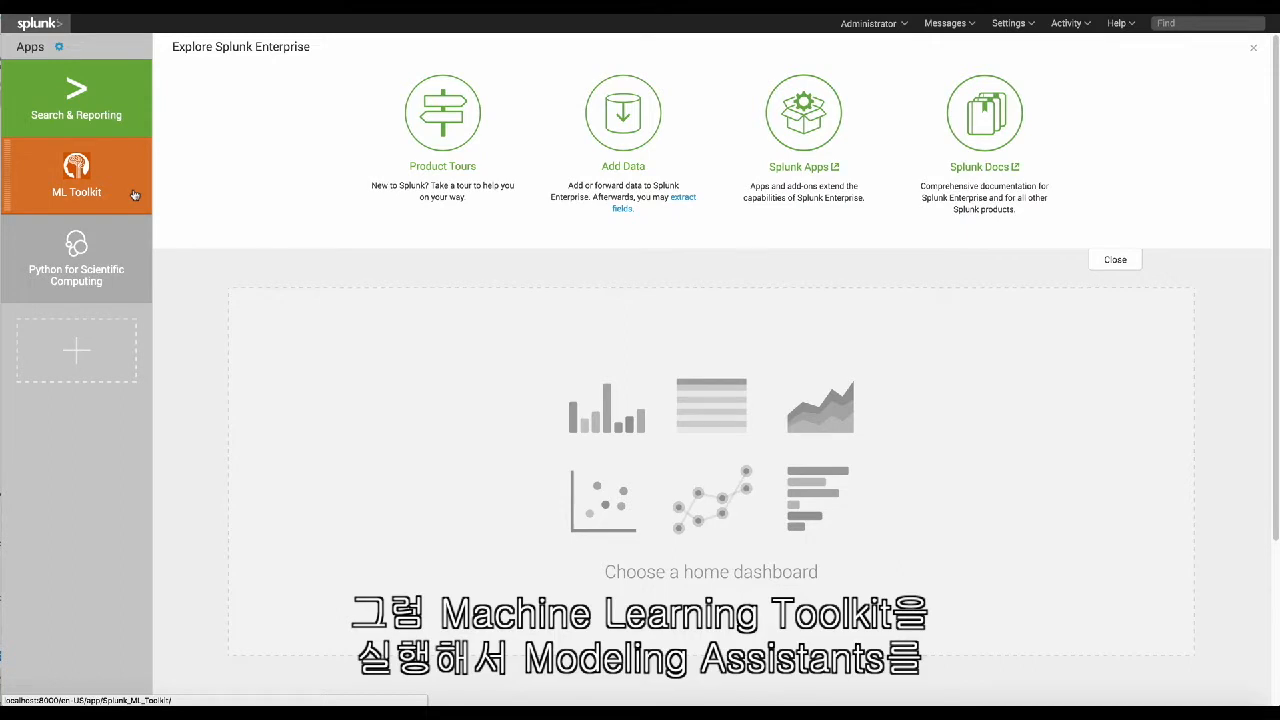
Step: Open the ML Toolkit app and look through the first pages of its Showcase introductory tour
{"action": "left_click", "coordinate": [134, 193]}
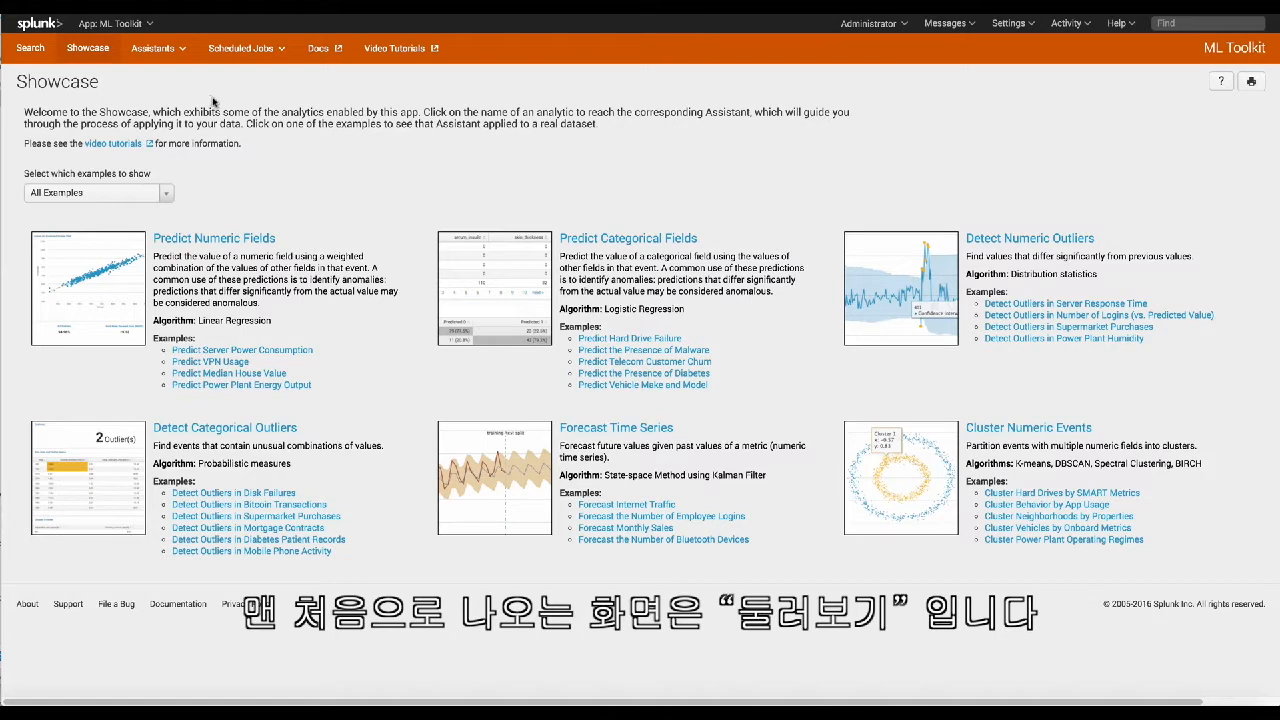
{"action": "left_click", "coordinate": [1221, 85]}
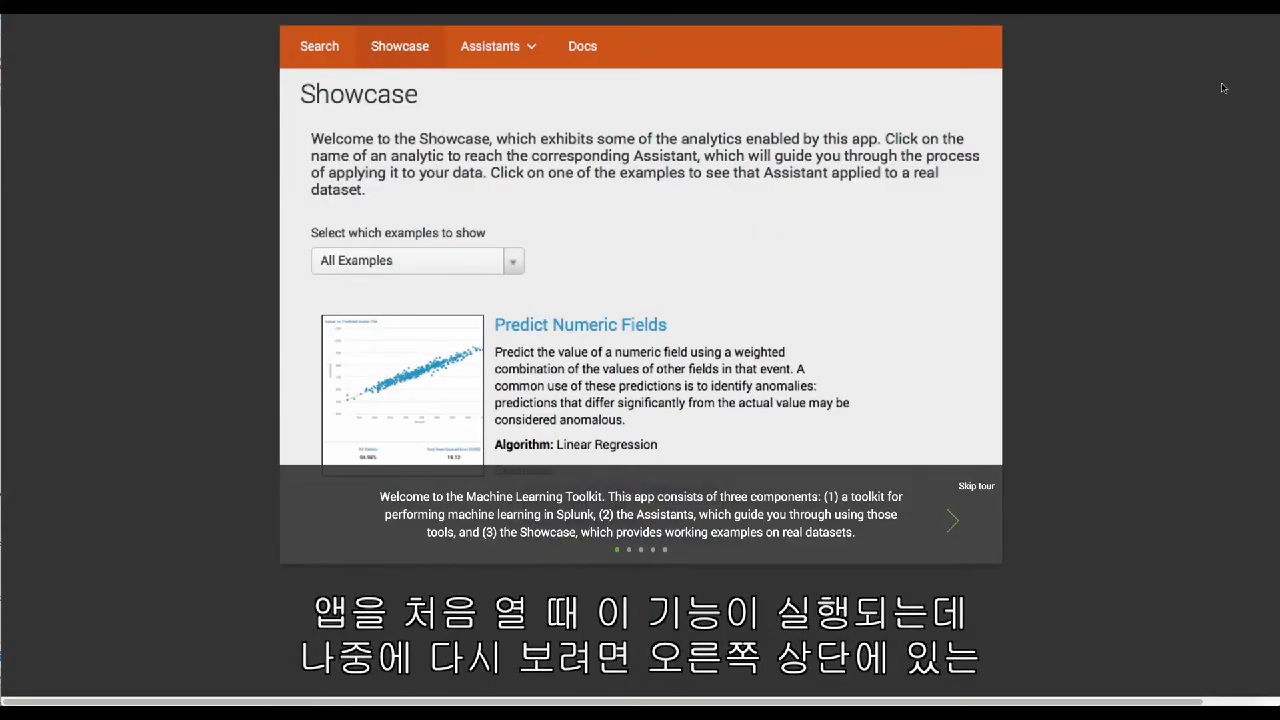
{"action": "left_click", "coordinate": [955, 519]}
{"action": "left_click", "coordinate": [955, 519]}
{"action": "left_click", "coordinate": [976, 486]}
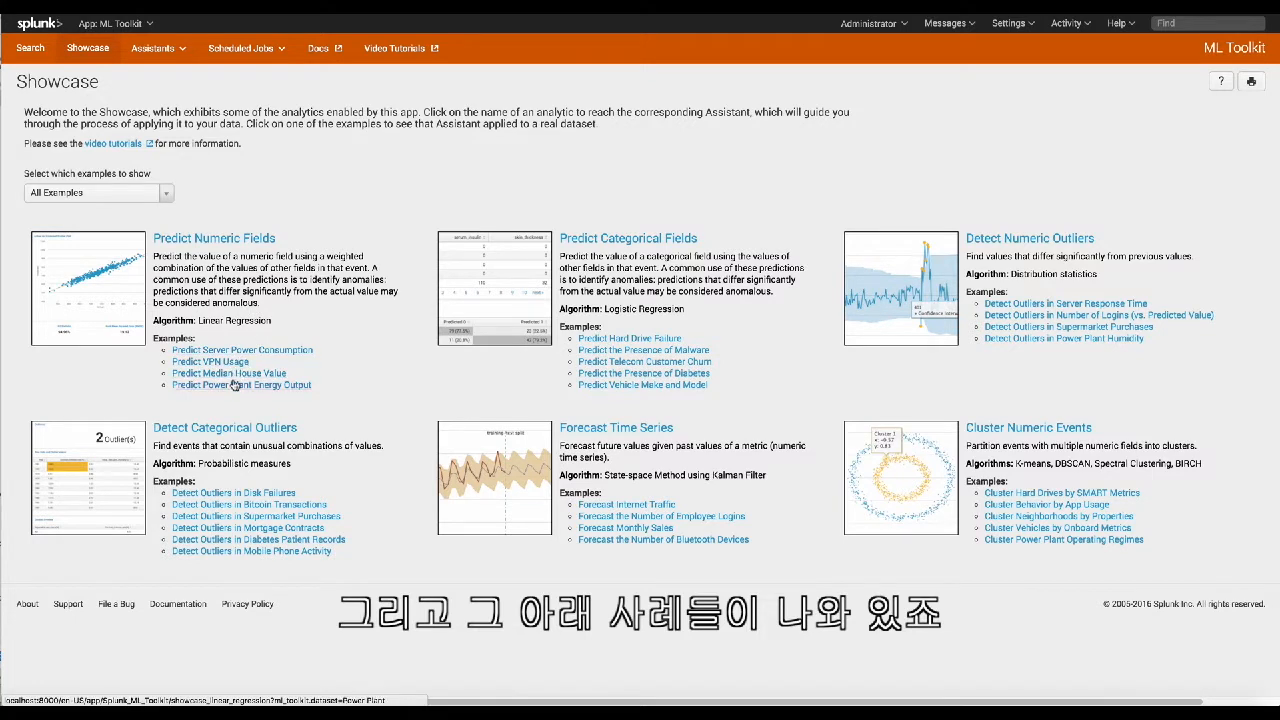
Step: Open the Predict Server Power Consumption example and review the list of available algorithms
{"action": "left_click", "coordinate": [233, 349]}
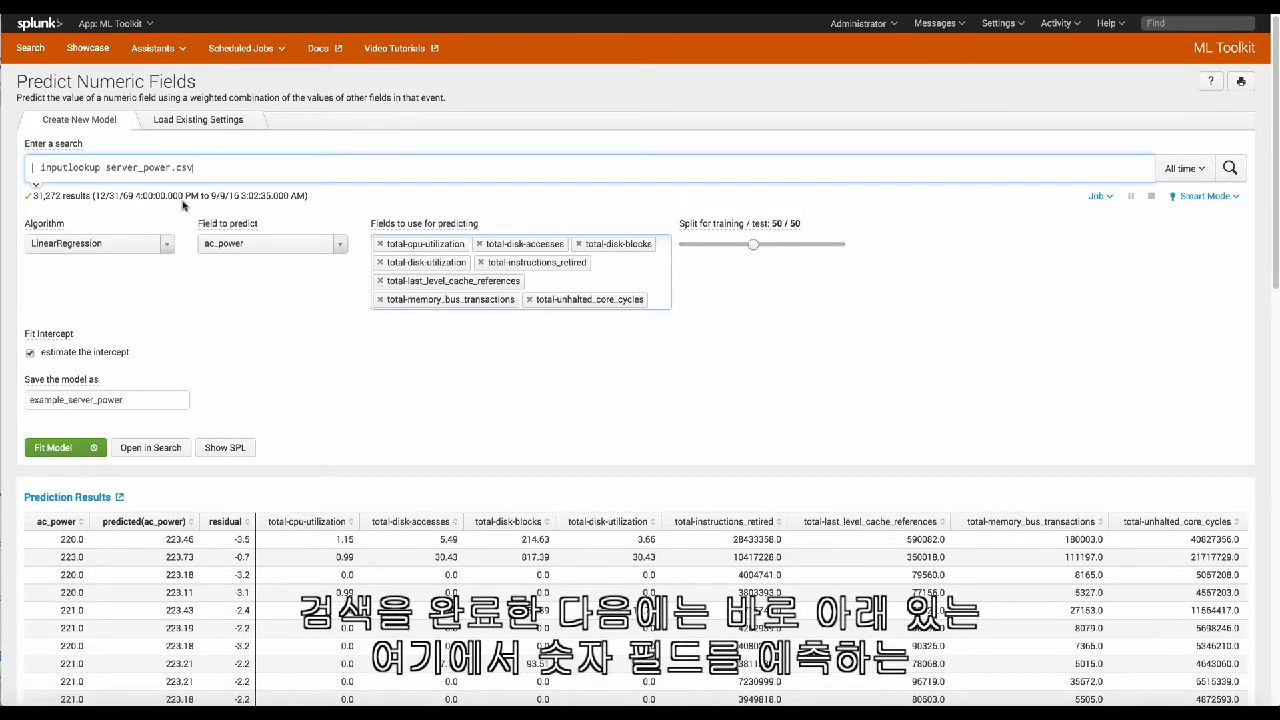
{"action": "left_click", "coordinate": [146, 246]}
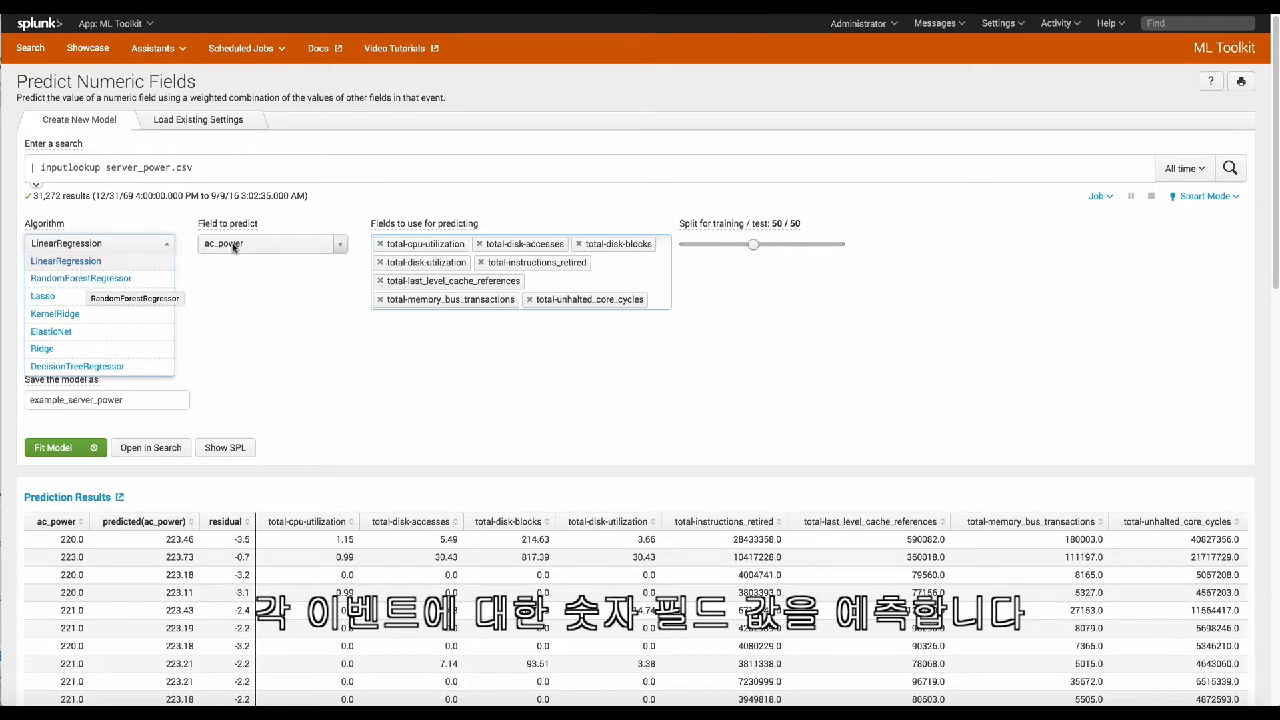
{"action": "left_click", "coordinate": [265, 273]}
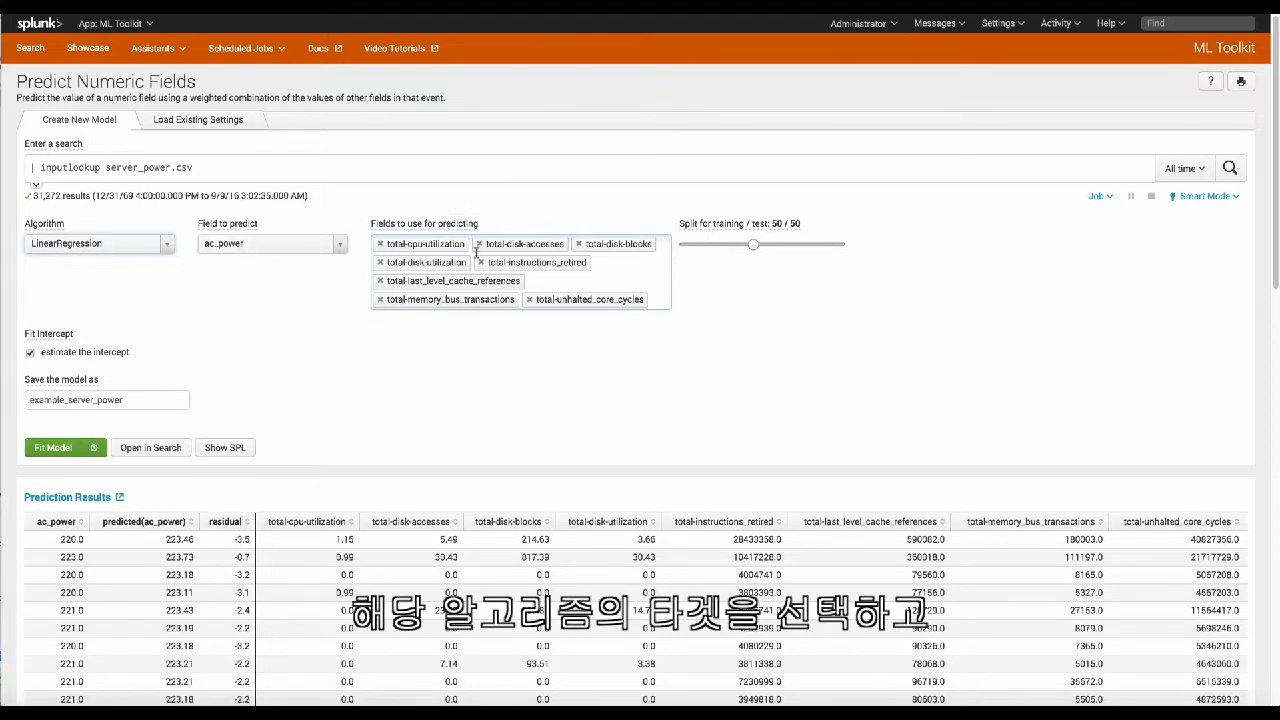
Step: Remove total-unhalted_core_cycles from the predictor fields and add it back, and set the training/test split to 70 / 30
{"action": "left_click", "coordinate": [529, 299]}
{"action": "left_click", "coordinate": [520, 299]}
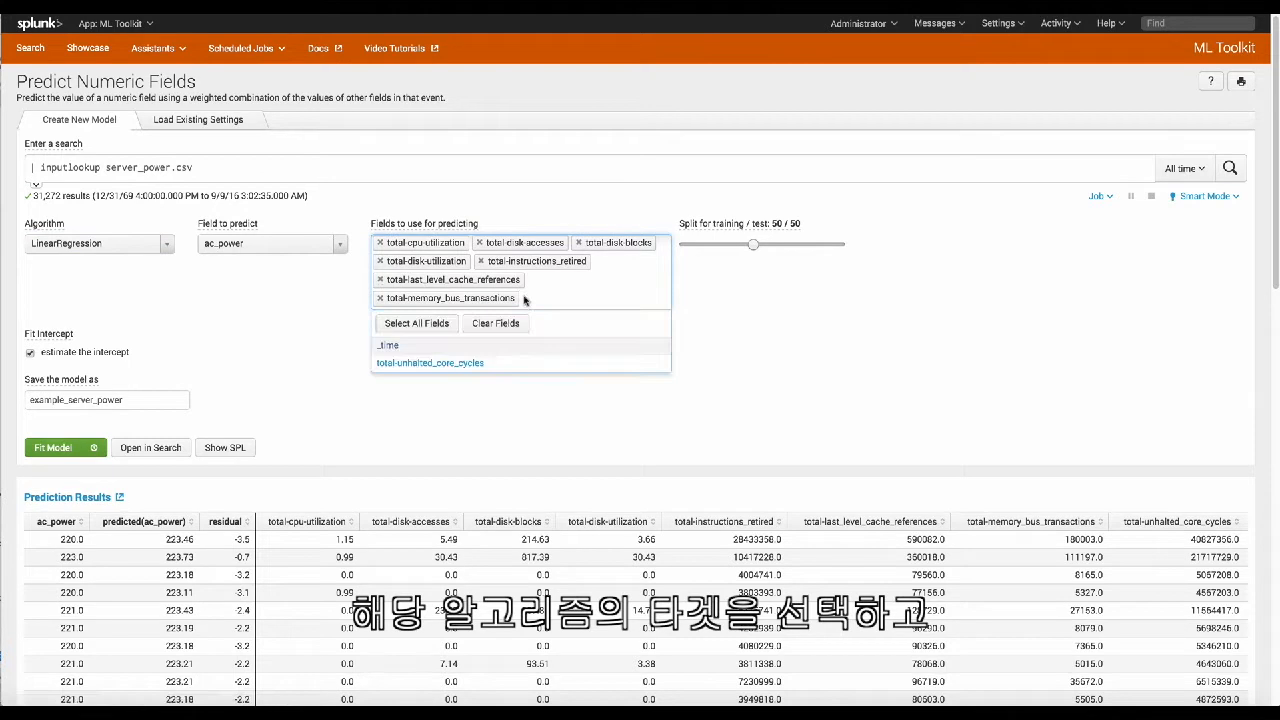
{"action": "left_click", "coordinate": [438, 366]}
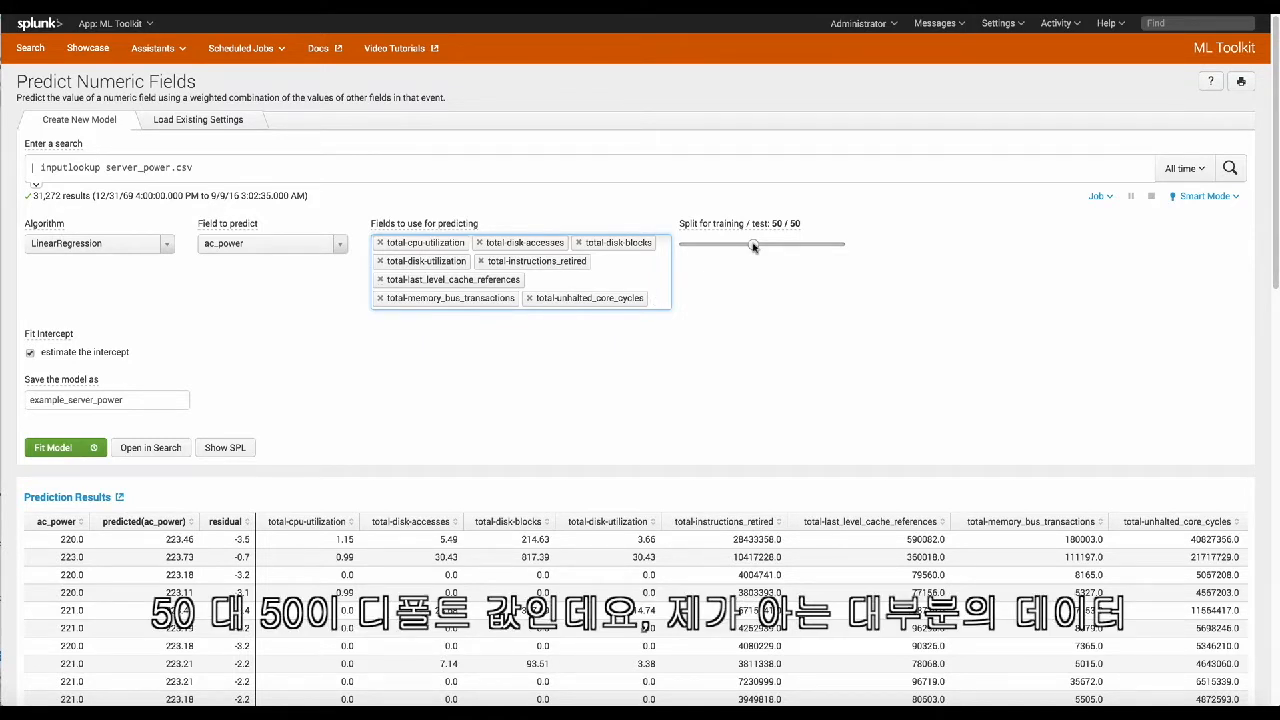
{"action": "left_click_drag", "start_coordinate": [754, 246], "coordinate": [787, 244]}
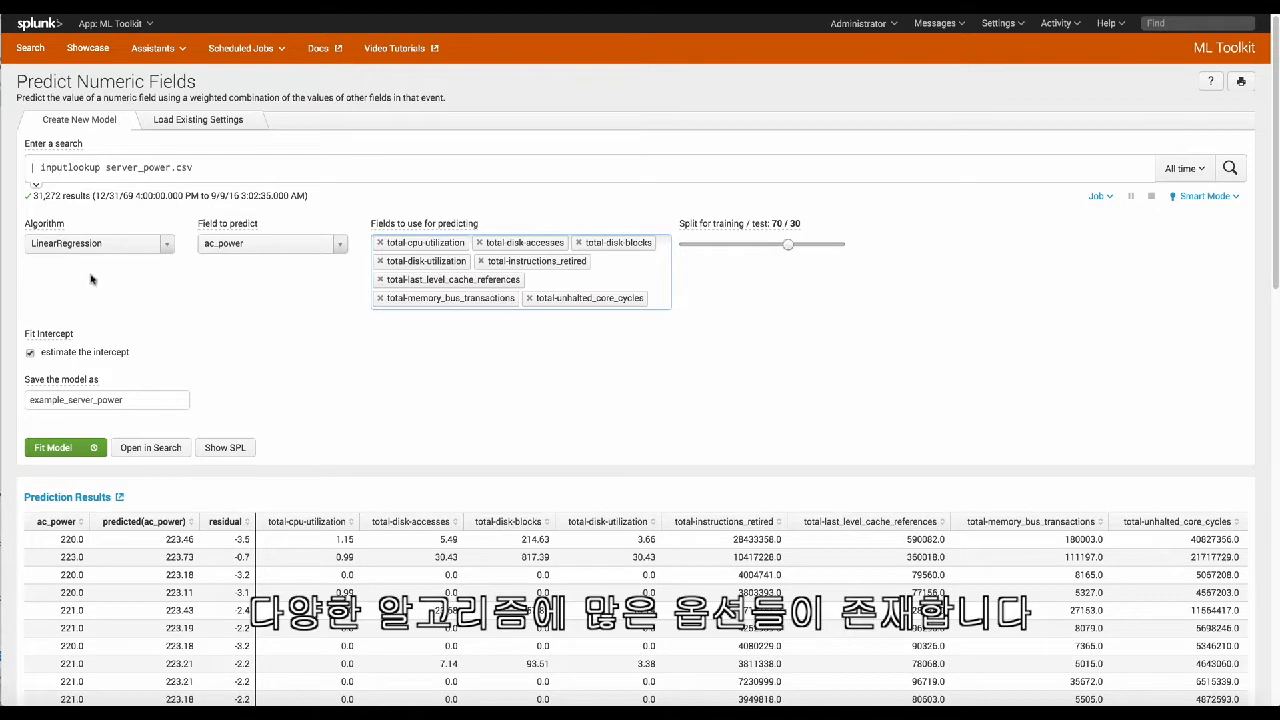
Step: Try the KernelRidge and Ridge algorithms to compare their options, and switch back to LinearRegression
{"action": "left_click", "coordinate": [86, 243]}
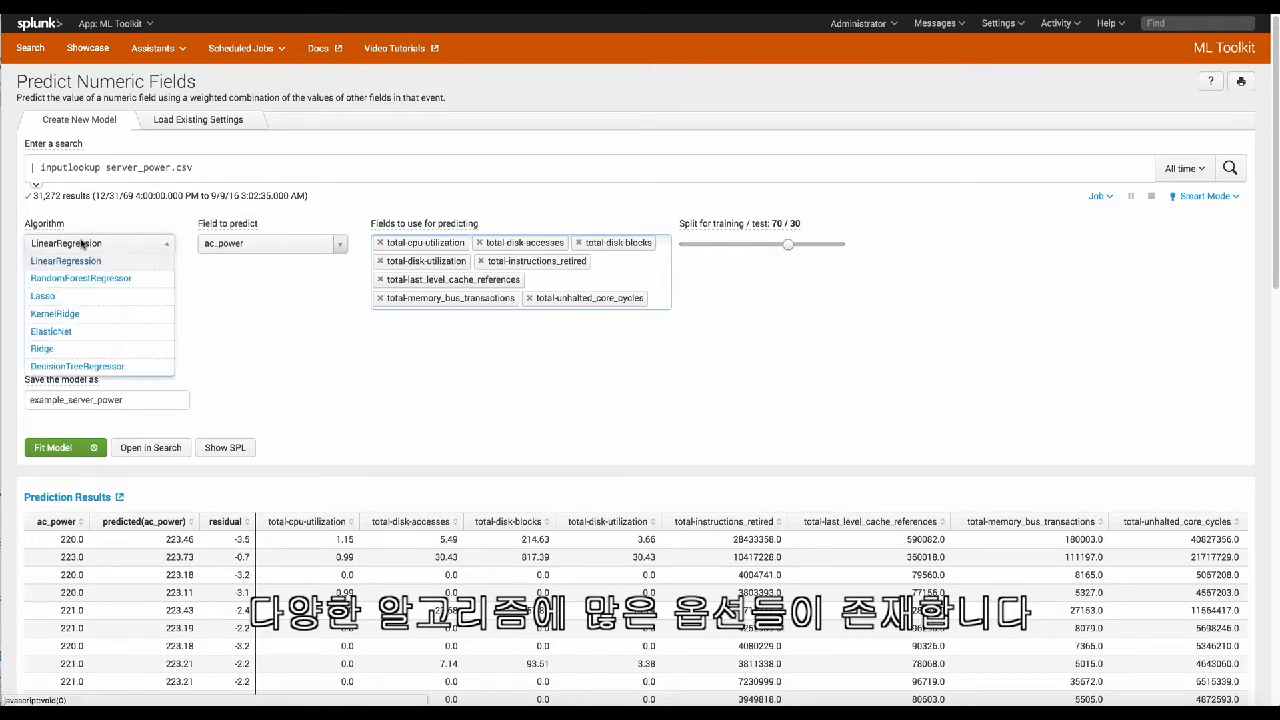
{"action": "left_click", "coordinate": [84, 314]}
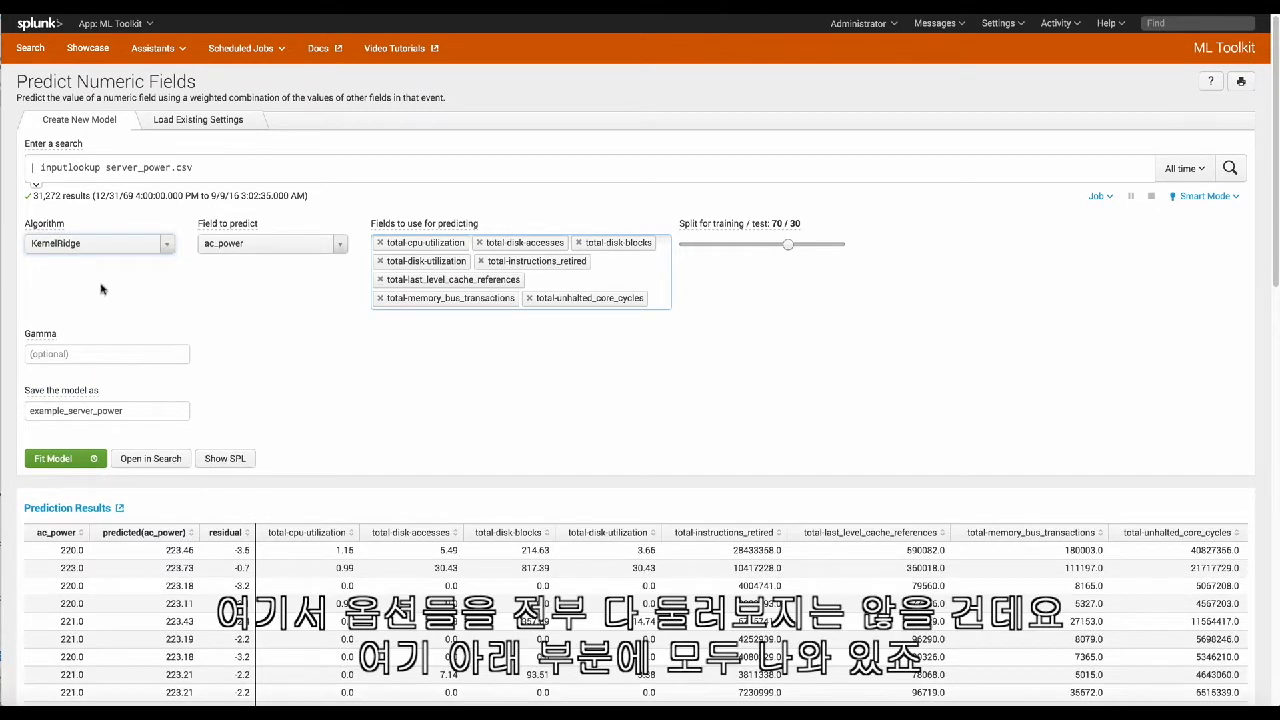
{"action": "left_click", "coordinate": [100, 246]}
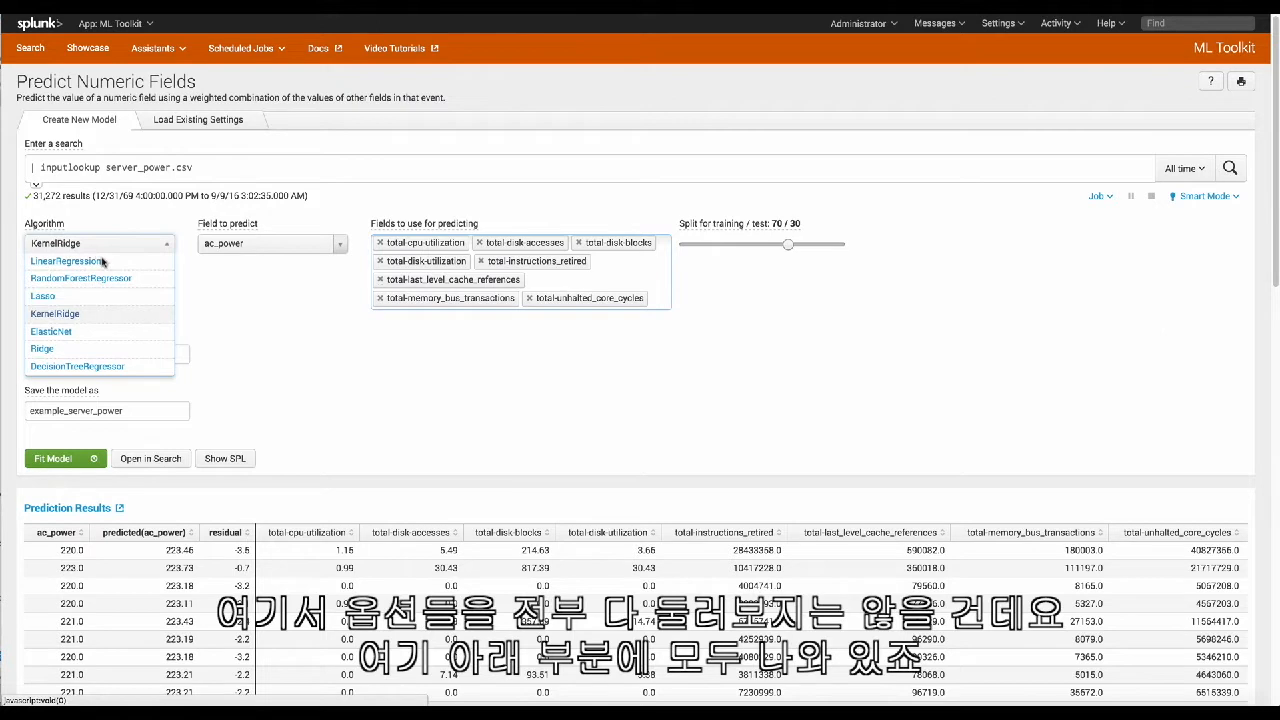
{"action": "left_click", "coordinate": [111, 349]}
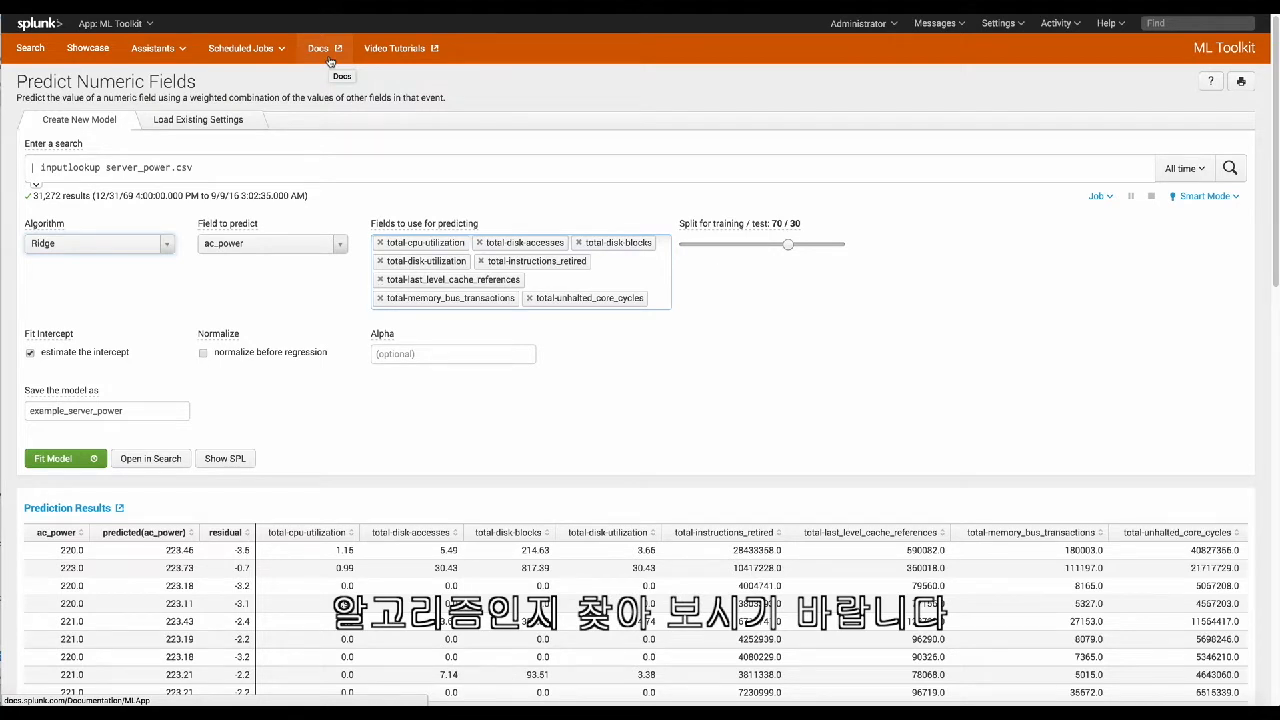
{"action": "left_click", "coordinate": [122, 244]}
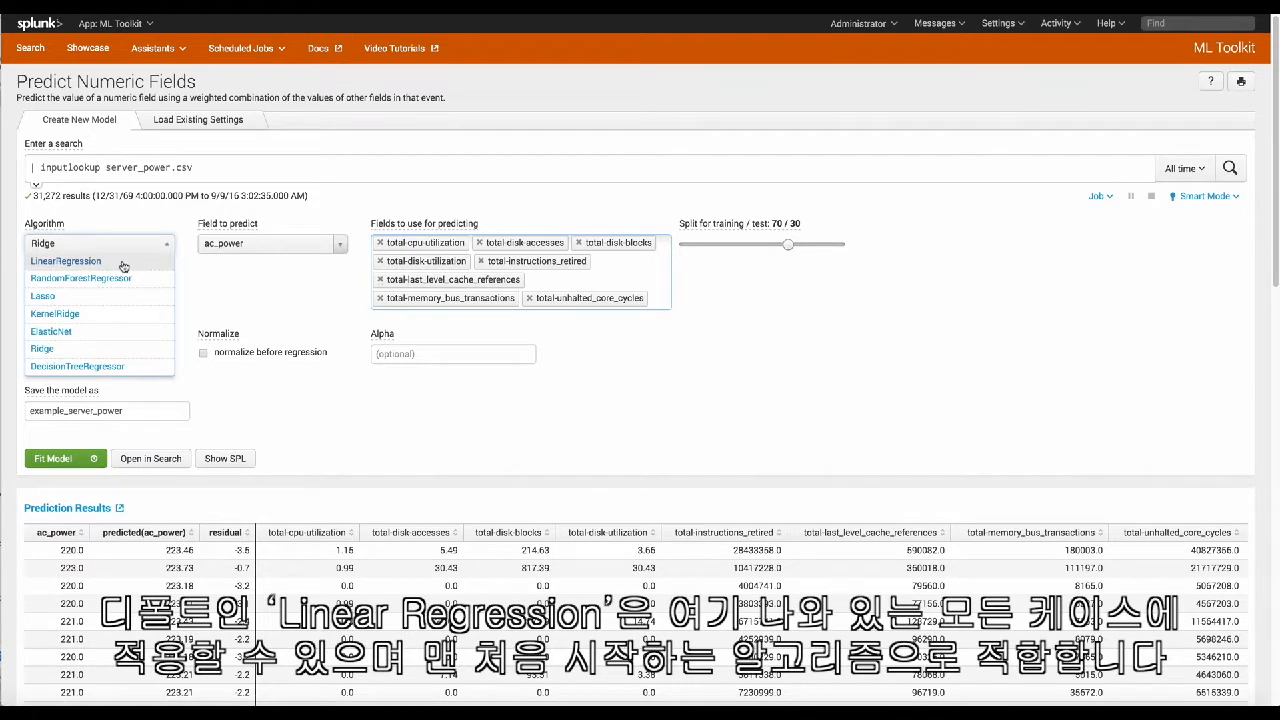
{"action": "left_click", "coordinate": [123, 262]}
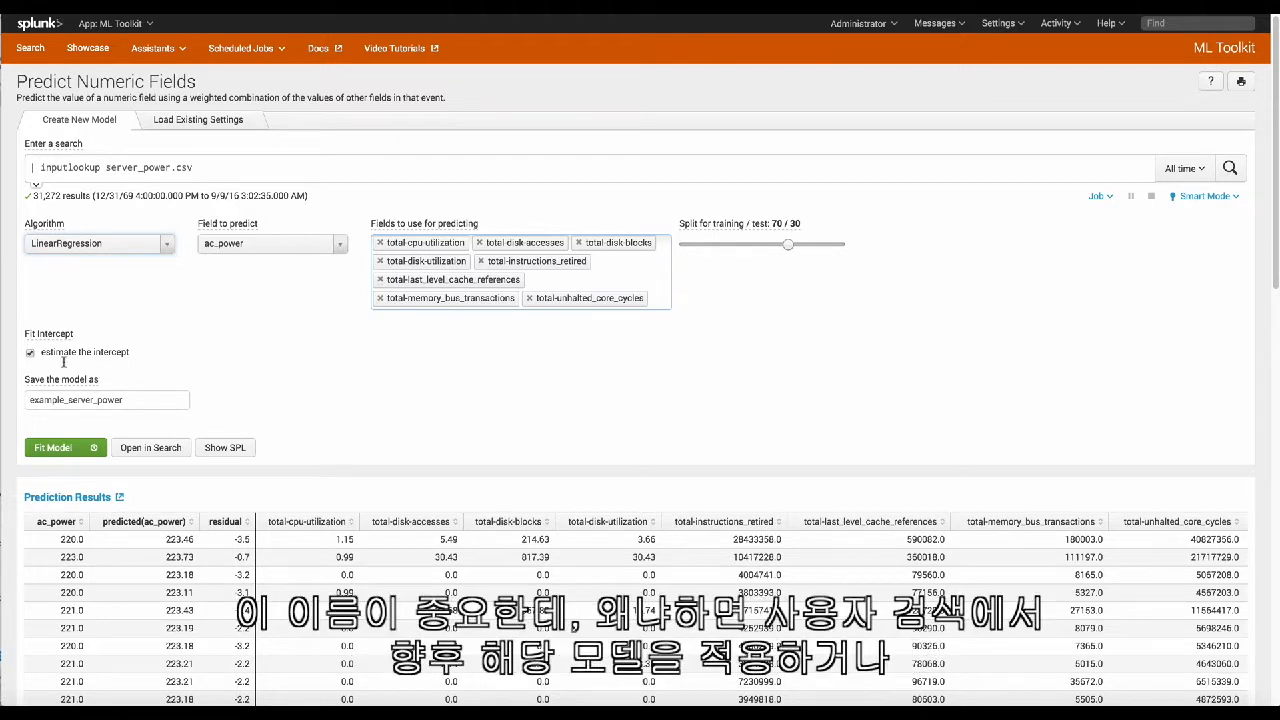
Step: Highlight the name the model is saved as, and review the history of existing model settings
{"action": "double_click", "coordinate": [132, 399]}
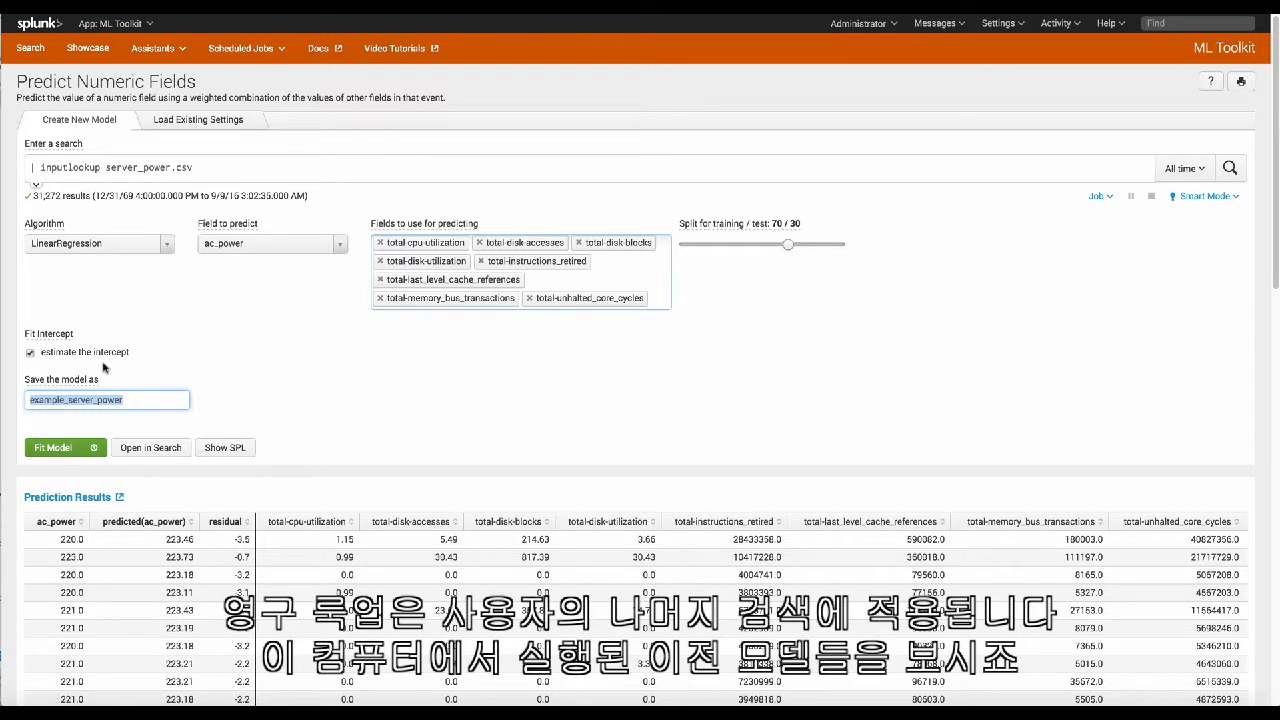
{"action": "left_click", "coordinate": [221, 127]}
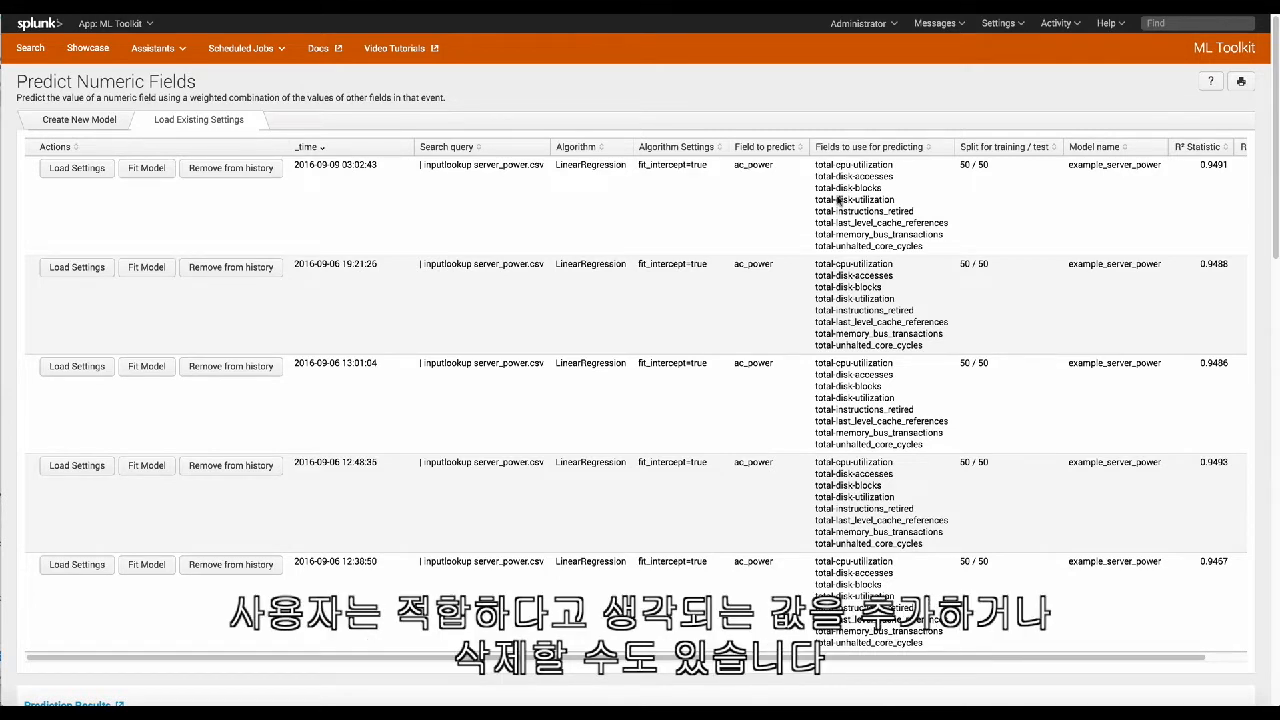
{"action": "left_click", "coordinate": [104, 120]}
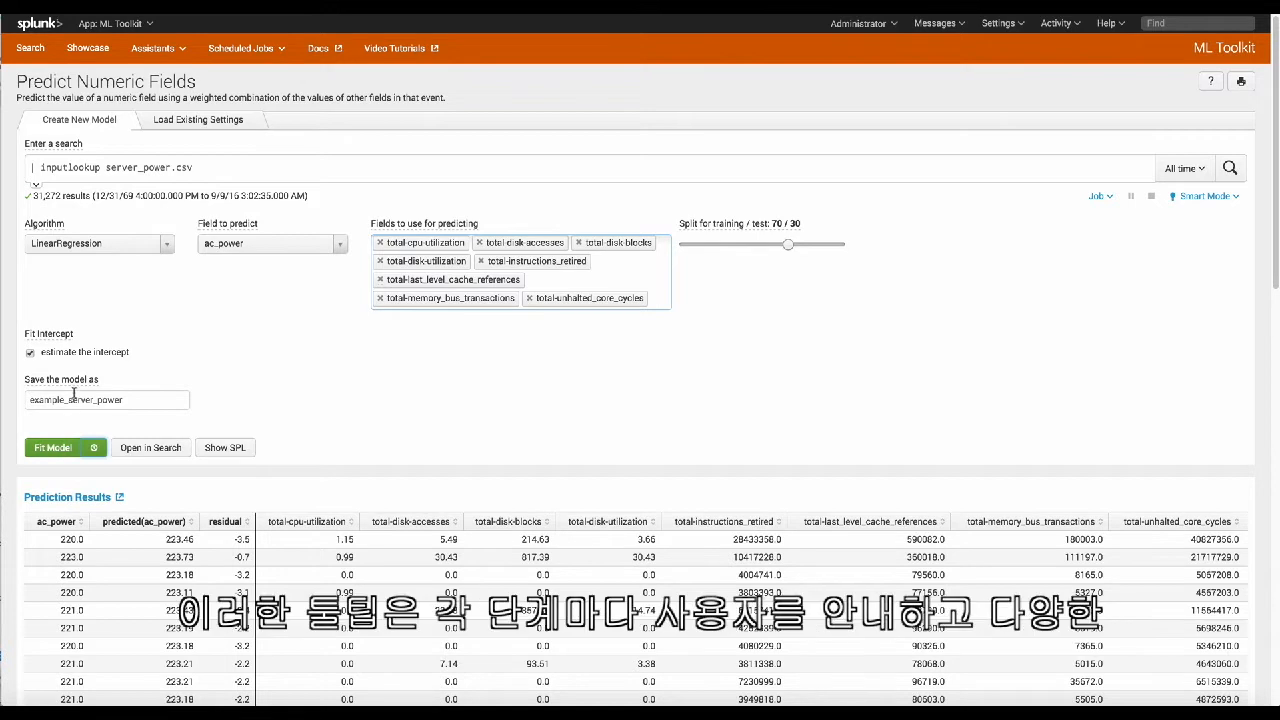
Step: Read the help texts for the model name, field to predict, predictor fields and training/test split
{"action": "mouse_move", "coordinate": [73, 388]}
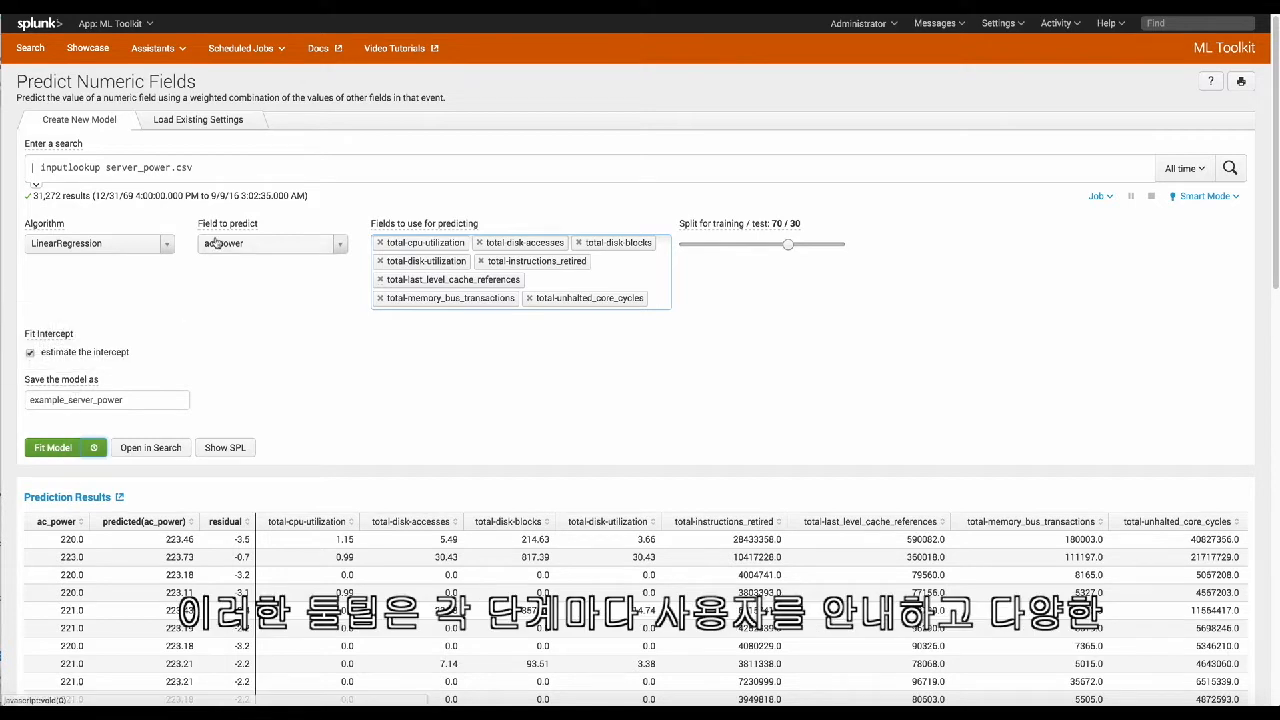
{"action": "mouse_move", "coordinate": [217, 232]}
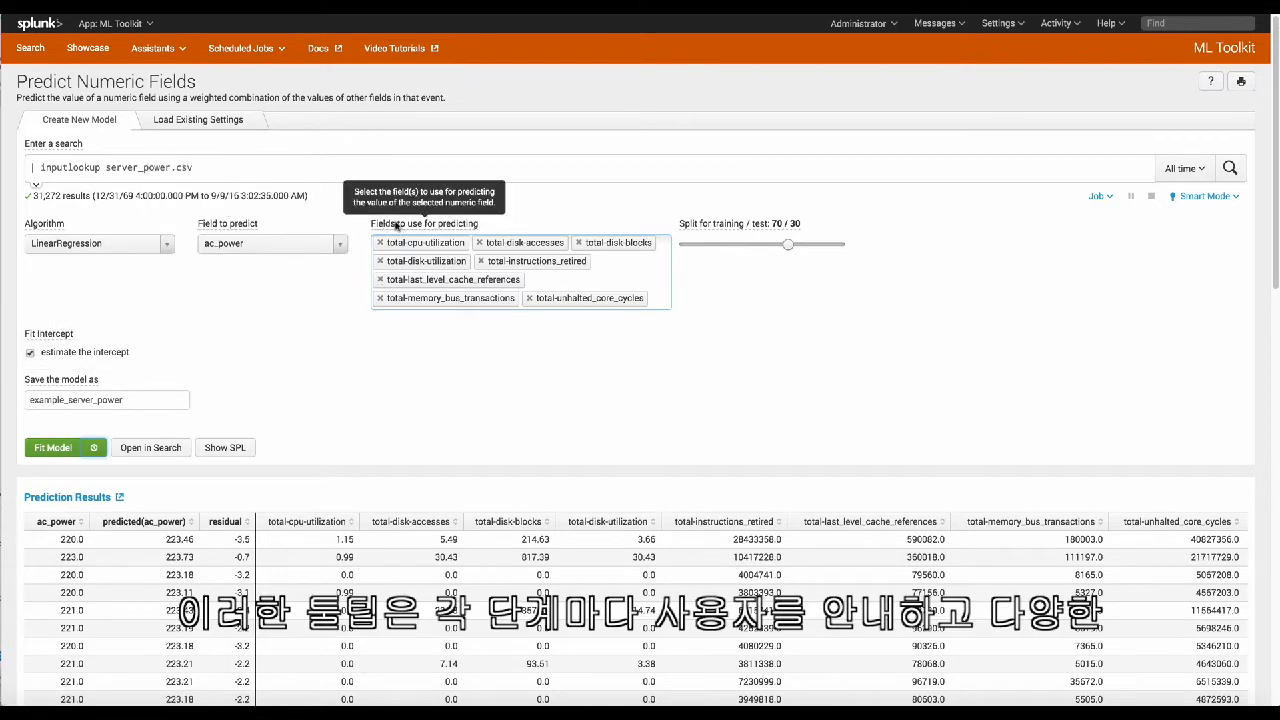
{"action": "mouse_move", "coordinate": [731, 226]}
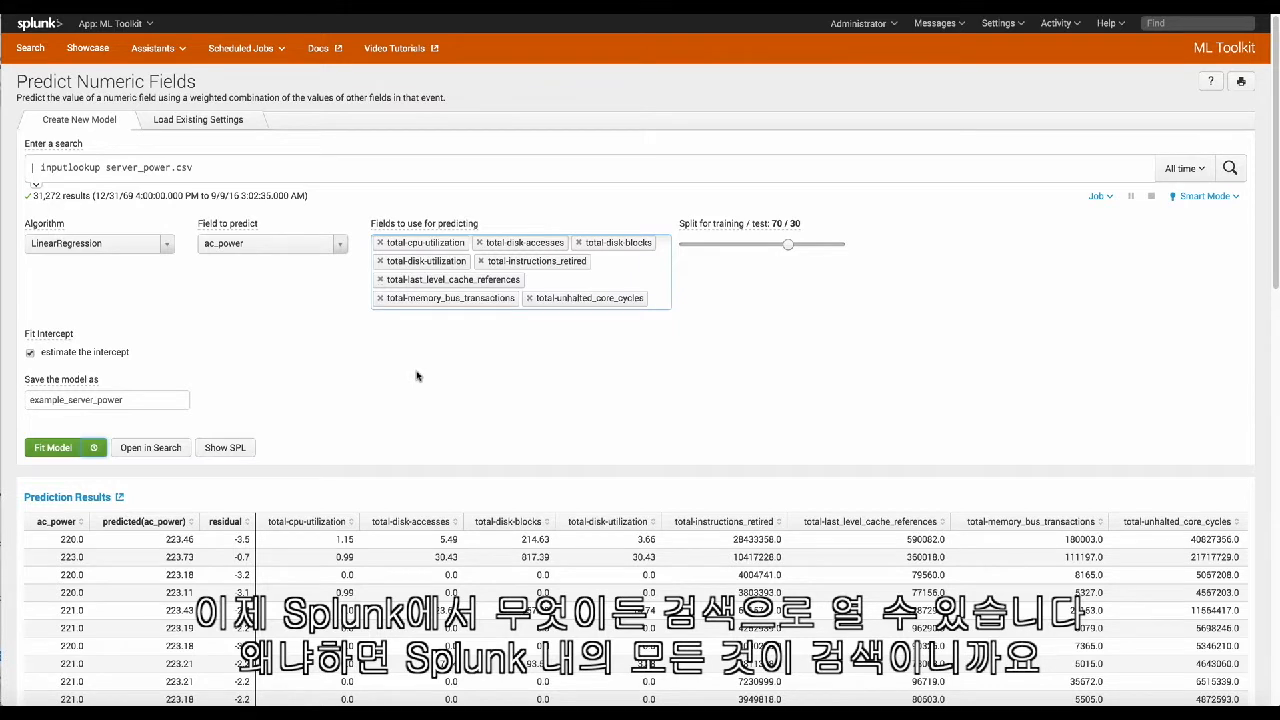
Step: Show the SPL for fitting the model and highlight its whole fit command
{"action": "left_click", "coordinate": [220, 446]}
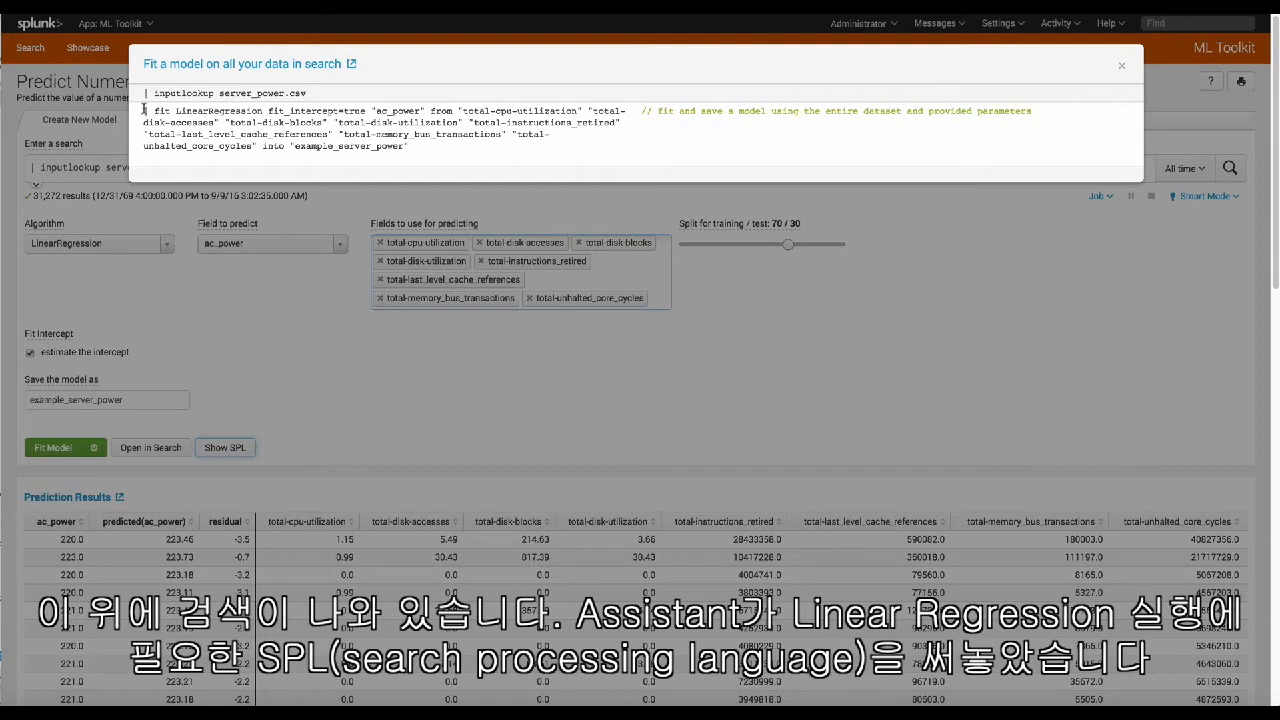
{"action": "left_click_drag", "start_coordinate": [144, 110], "coordinate": [397, 163]}
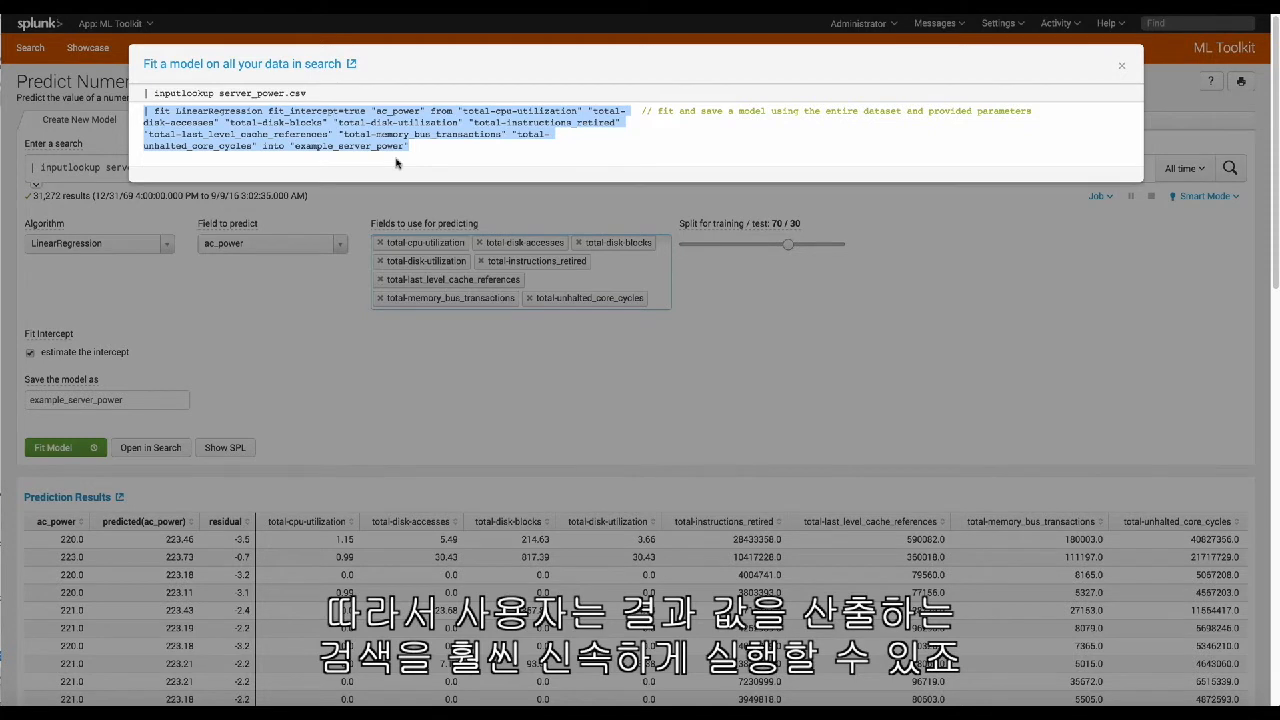
{"action": "left_click", "coordinate": [324, 458]}
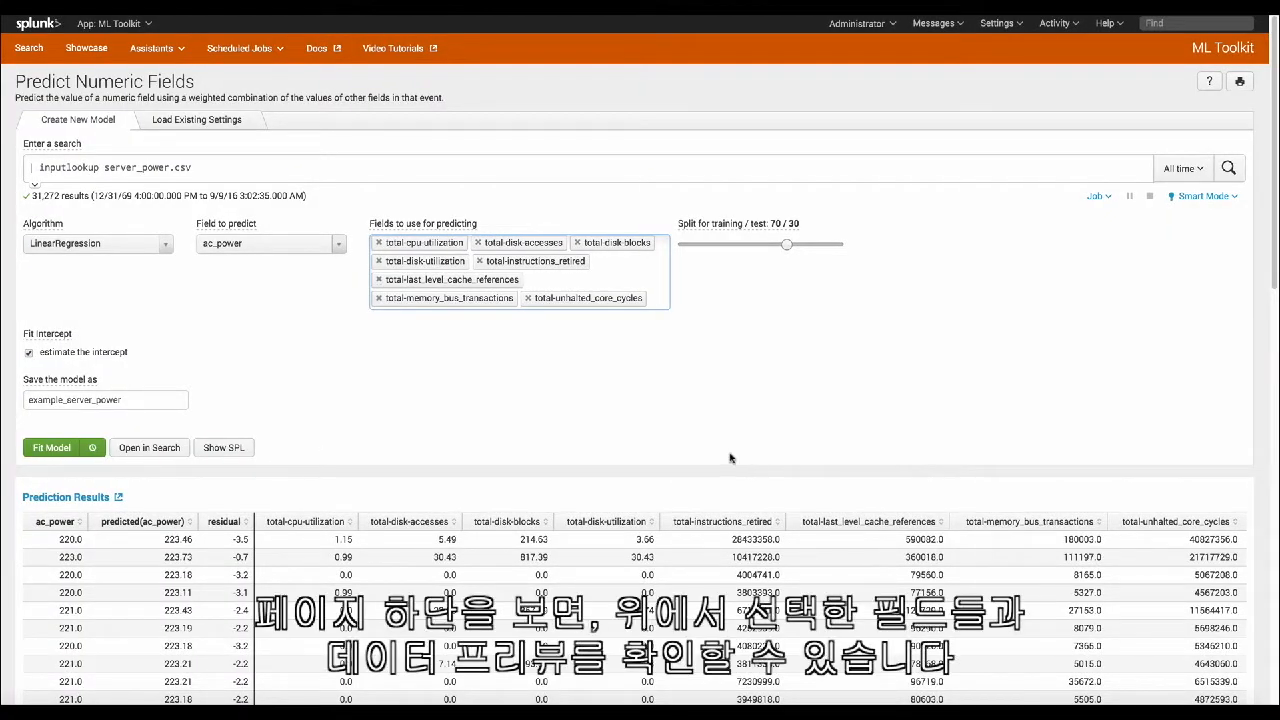
Step: Examine the Prediction Results table and its SPL, highlighting the residual calculation and the apply command
{"action": "scroll", "coordinate": [733, 452], "scroll_direction": "down", "scroll_amount": 2}
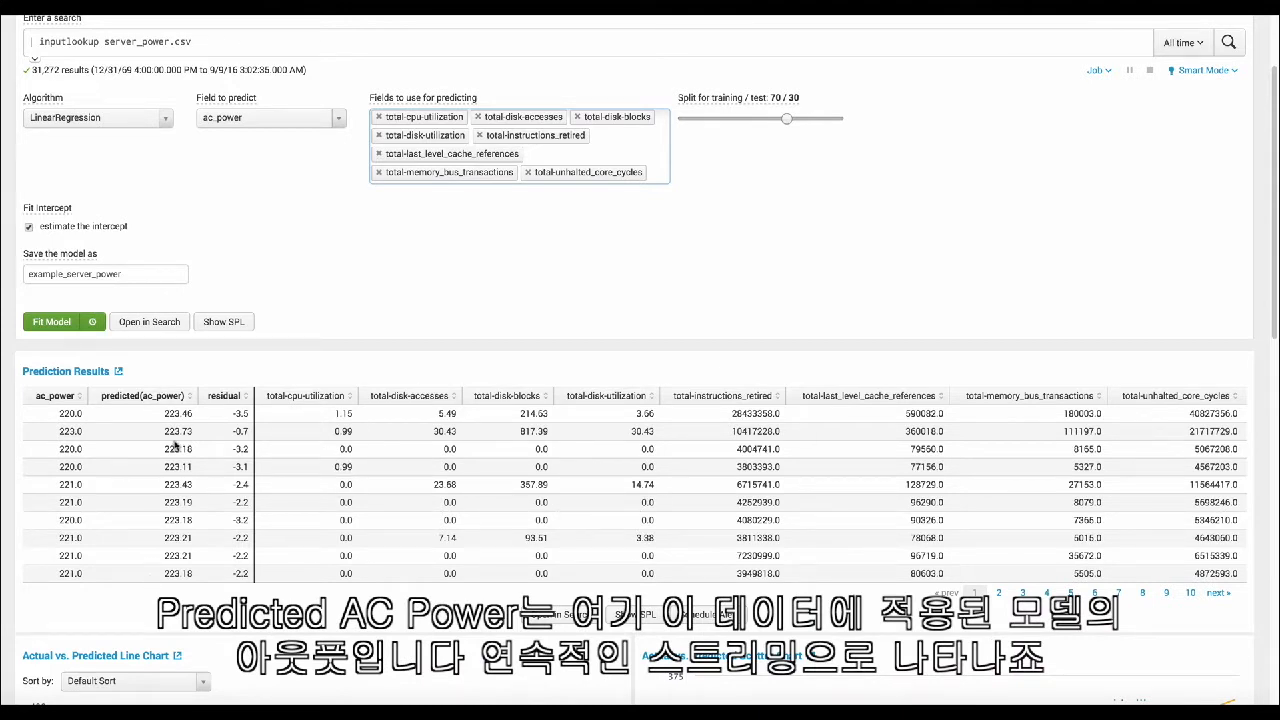
{"action": "scroll", "coordinate": [300, 465], "scroll_direction": "down", "scroll_amount": 1}
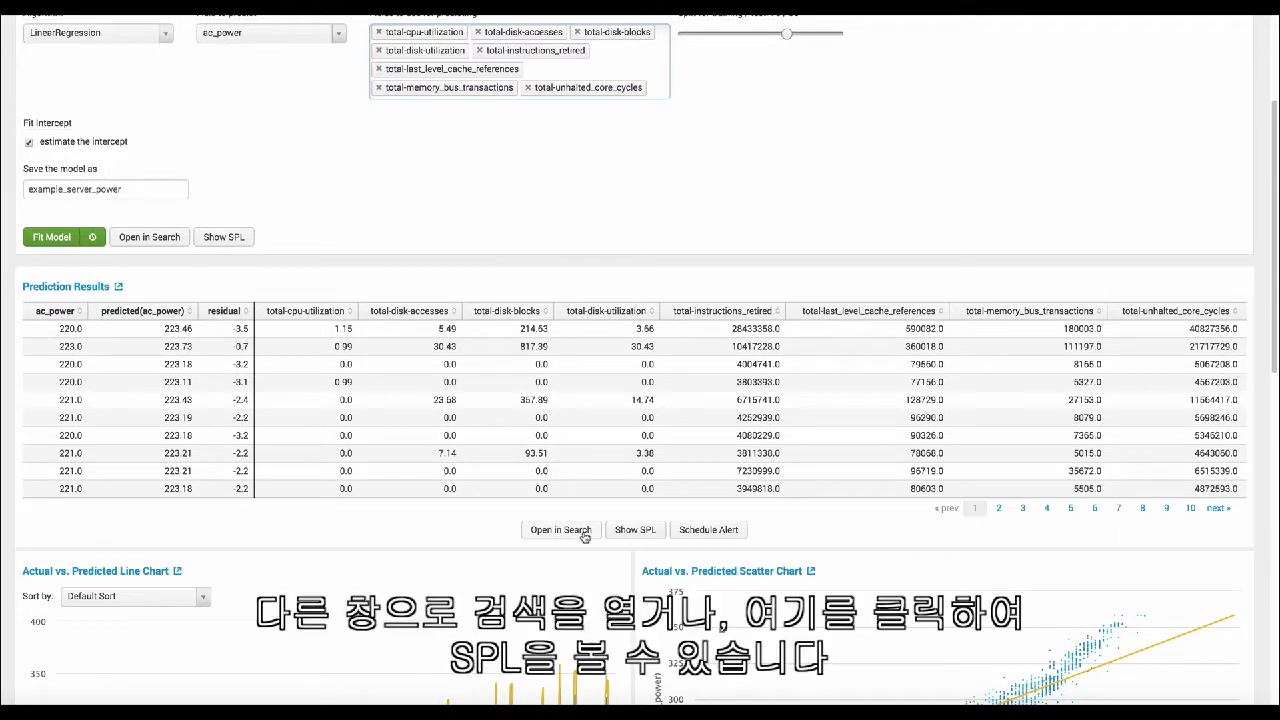
{"action": "left_click", "coordinate": [636, 530]}
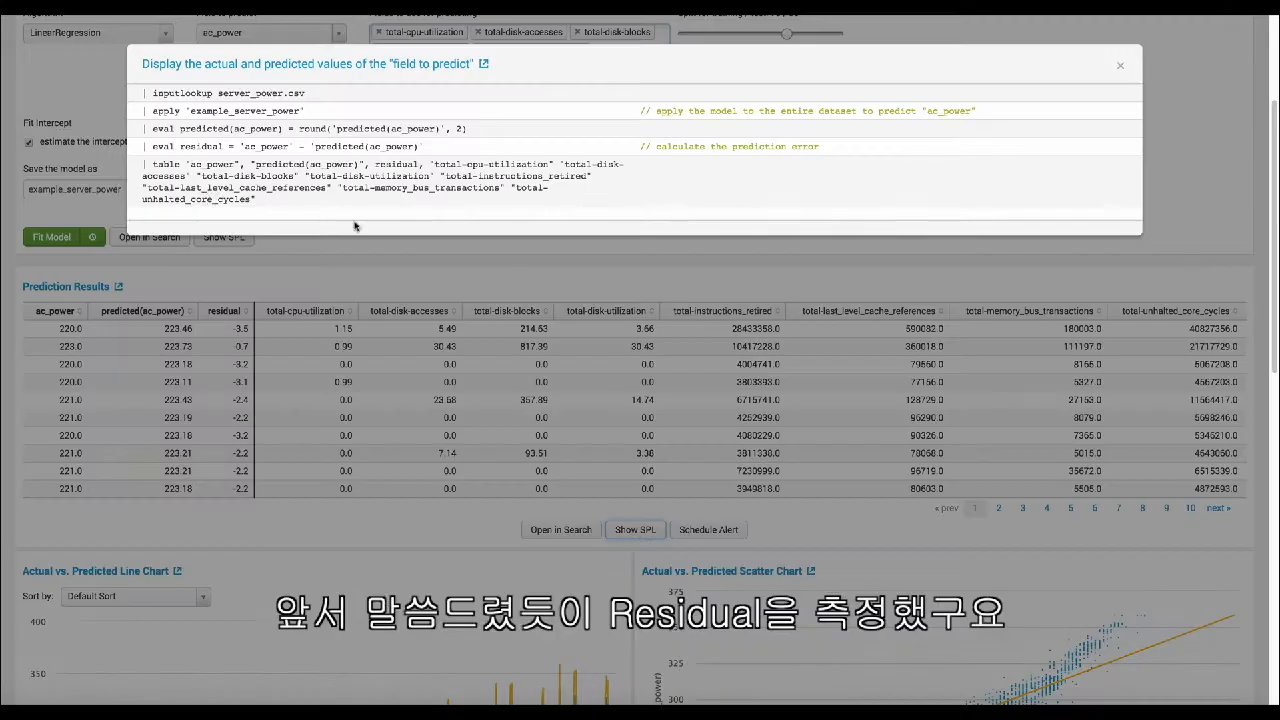
{"action": "left_click_drag", "start_coordinate": [146, 146], "coordinate": [434, 148]}
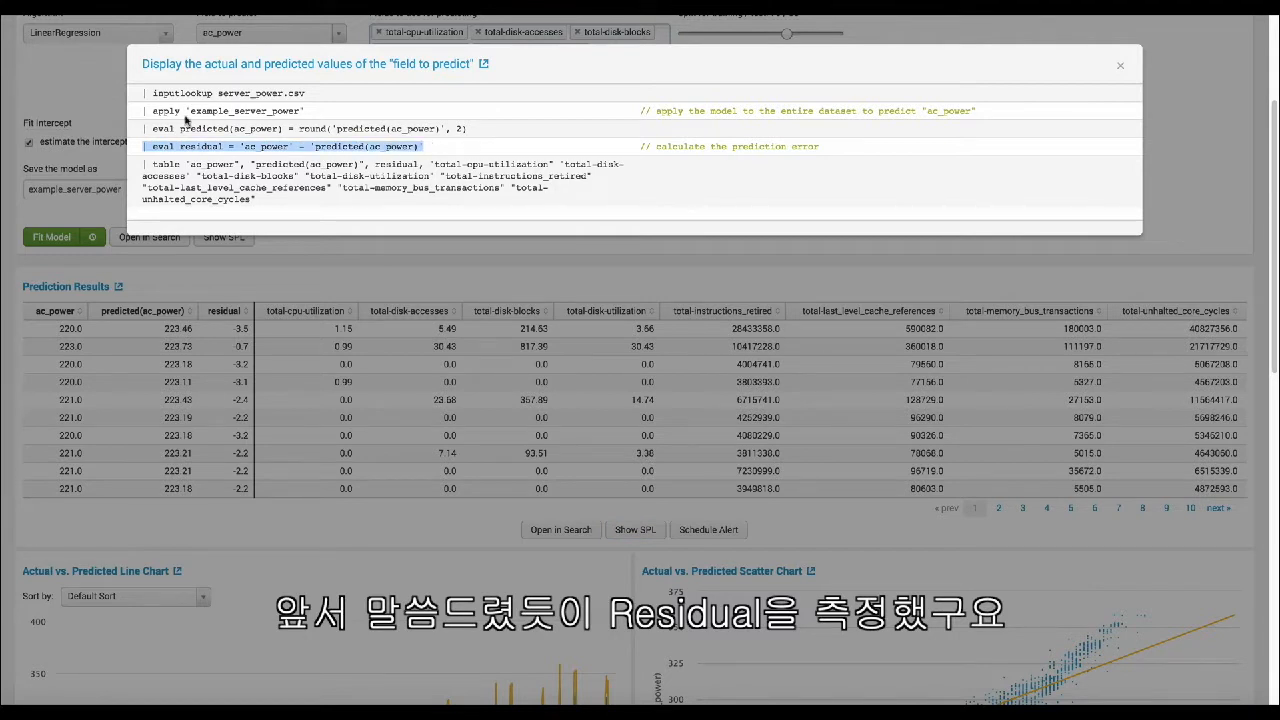
{"action": "left_click_drag", "start_coordinate": [141, 114], "coordinate": [314, 111]}
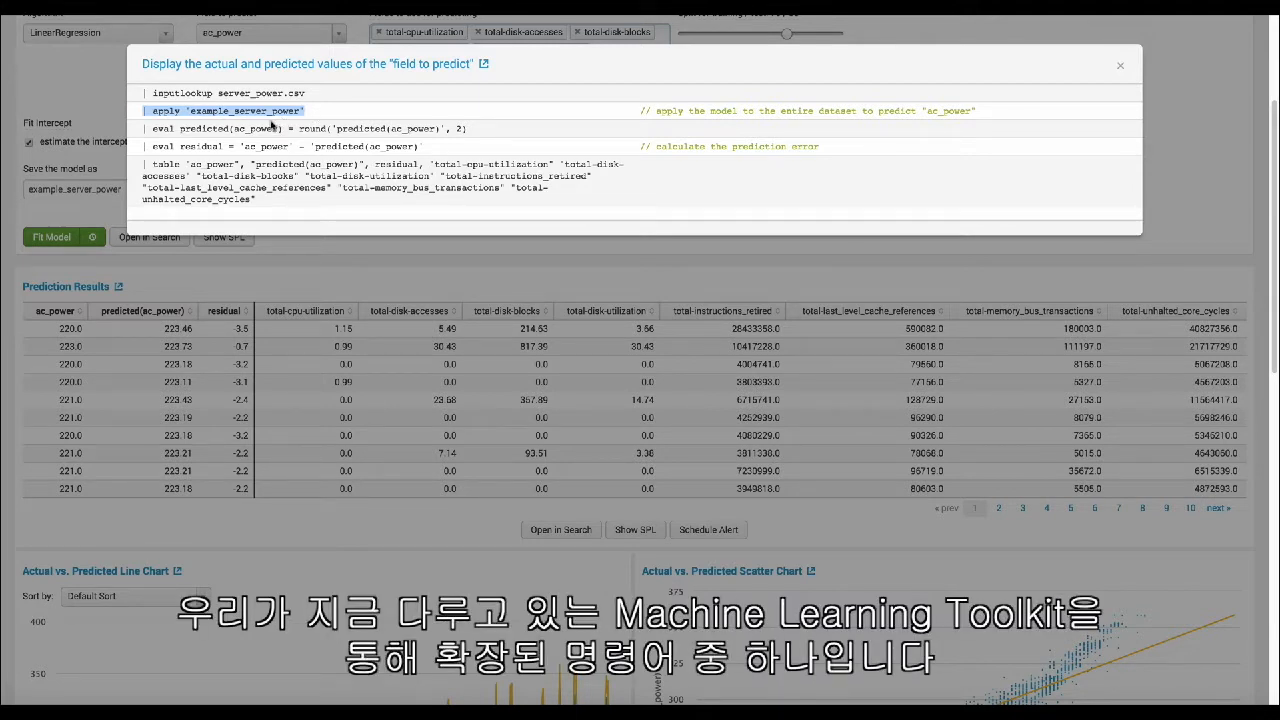
{"action": "left_click", "coordinate": [1120, 66]}
Step: Reopen the model-fitting SPL and highlight "fit LinearRegression" and the "total-cpu-utilization" field for comparison with apply
{"action": "left_click", "coordinate": [225, 237]}
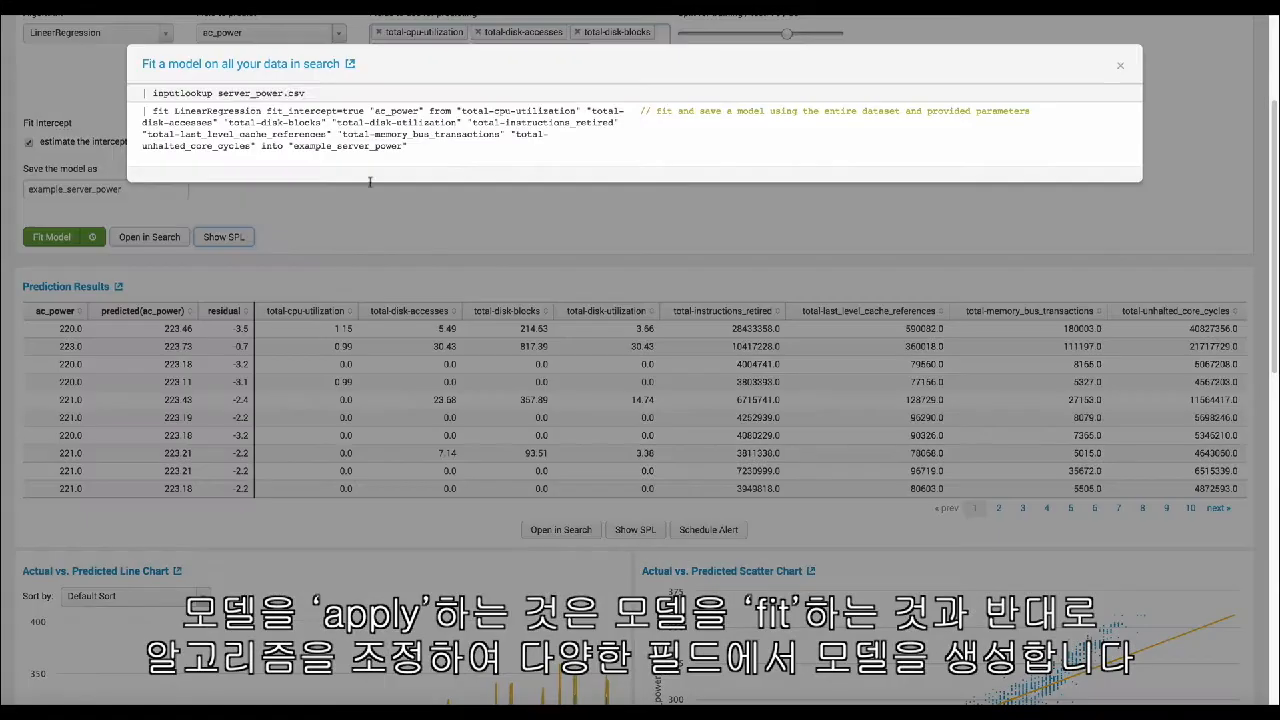
{"action": "left_click_drag", "start_coordinate": [265, 111], "coordinate": [153, 108]}
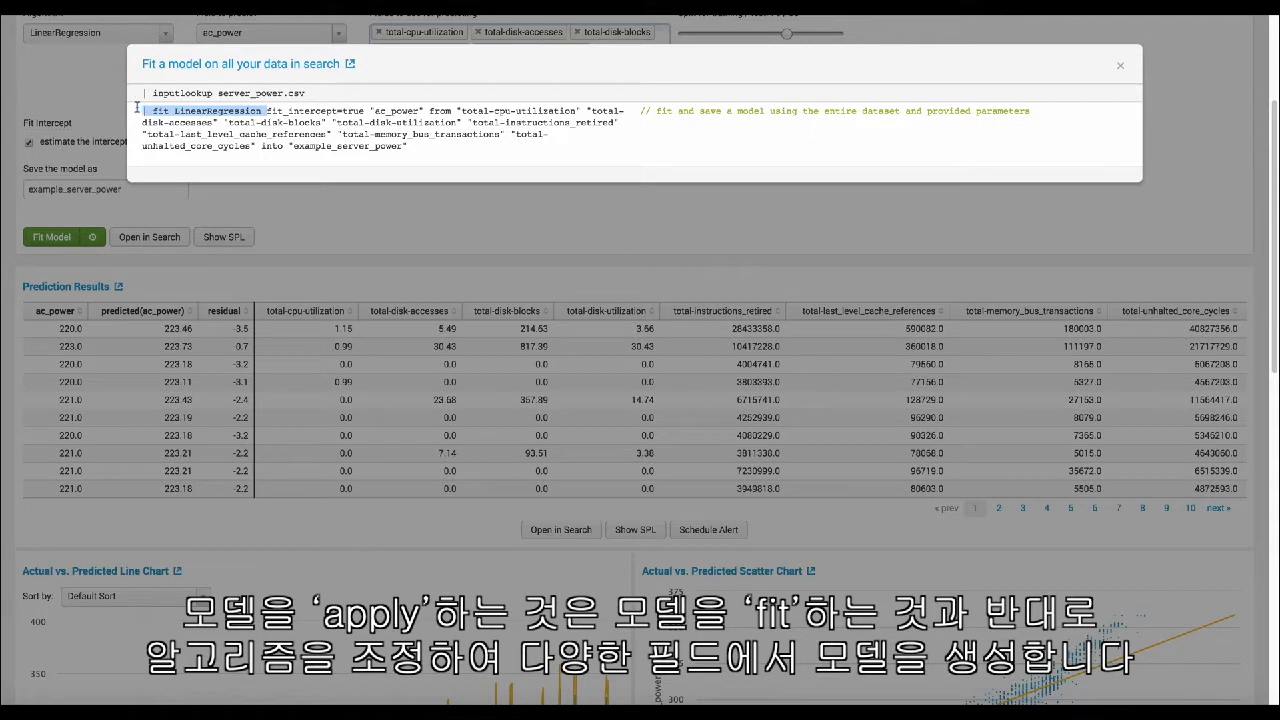
{"action": "left_click", "coordinate": [285, 110]}
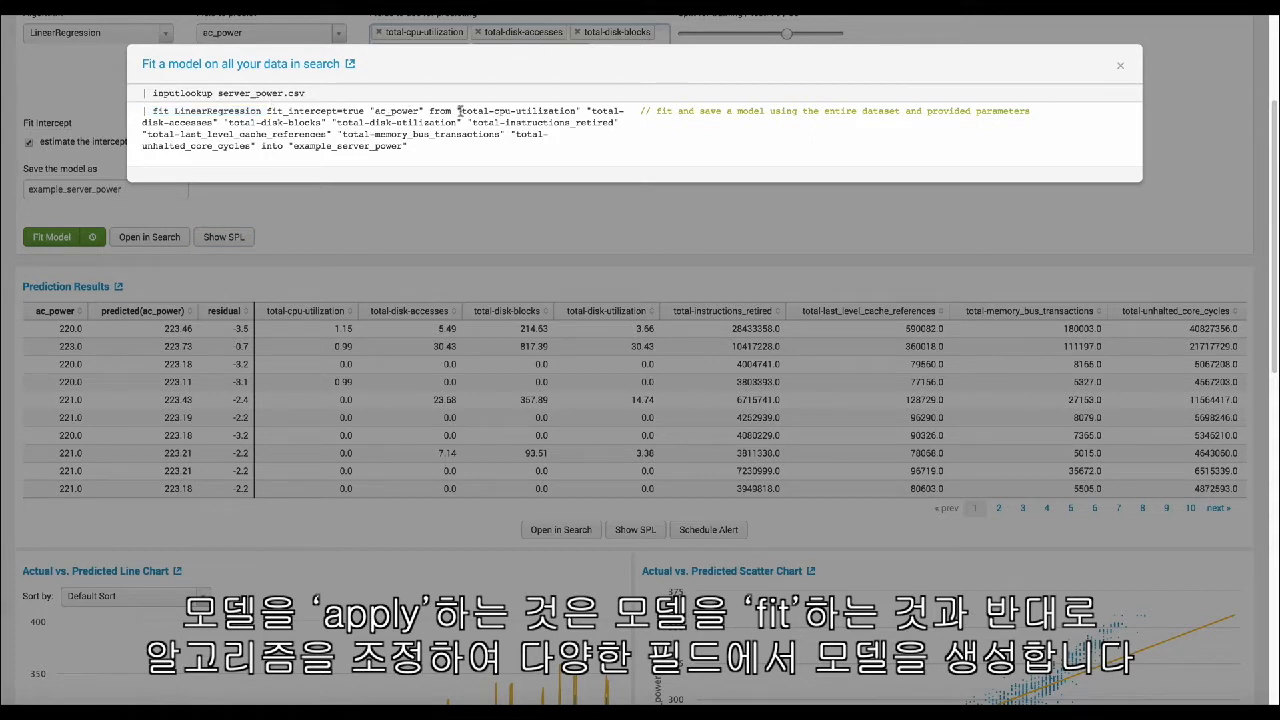
{"action": "left_click_drag", "start_coordinate": [457, 110], "coordinate": [580, 110]}
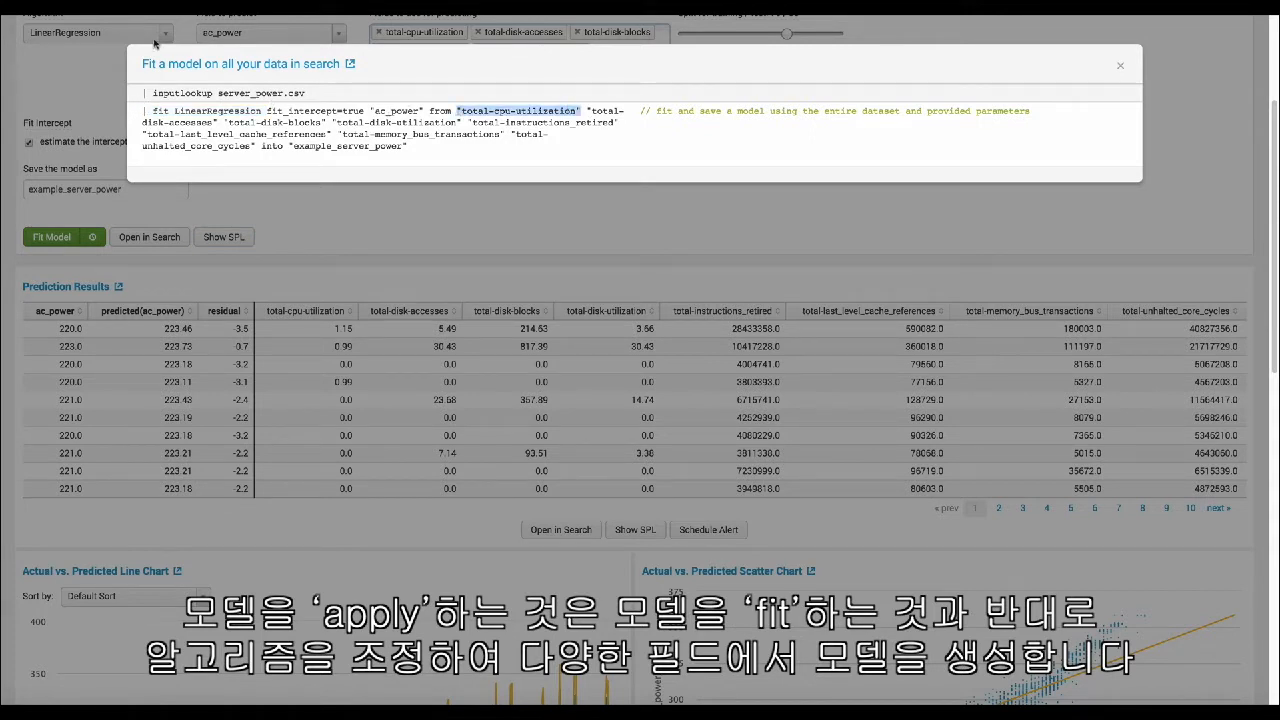
{"action": "left_click", "coordinate": [1120, 65]}
Step: Compare ac_power and predicted(ac_power) in the Actual vs. Predicted Line Chart by hiding and restoring each series in turn
{"action": "scroll", "coordinate": [707, 472], "scroll_direction": "down", "scroll_amount": 3}
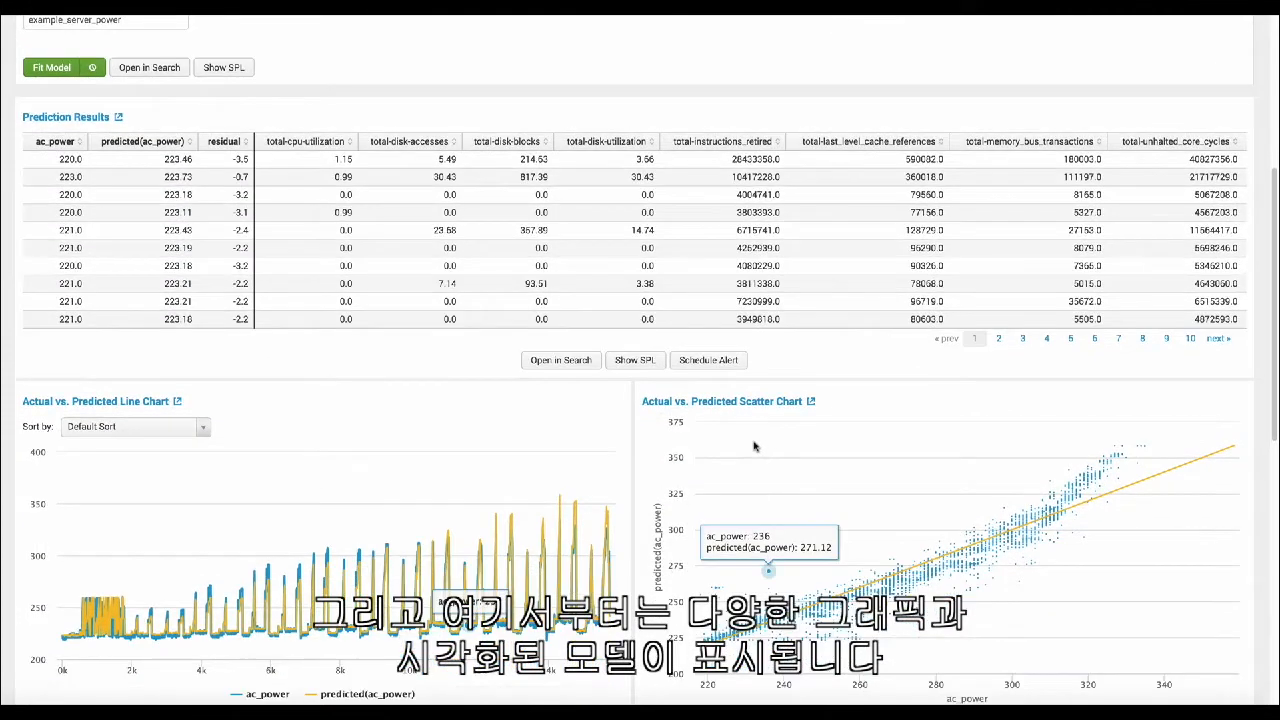
{"action": "scroll", "coordinate": [760, 452], "scroll_direction": "down", "scroll_amount": 3}
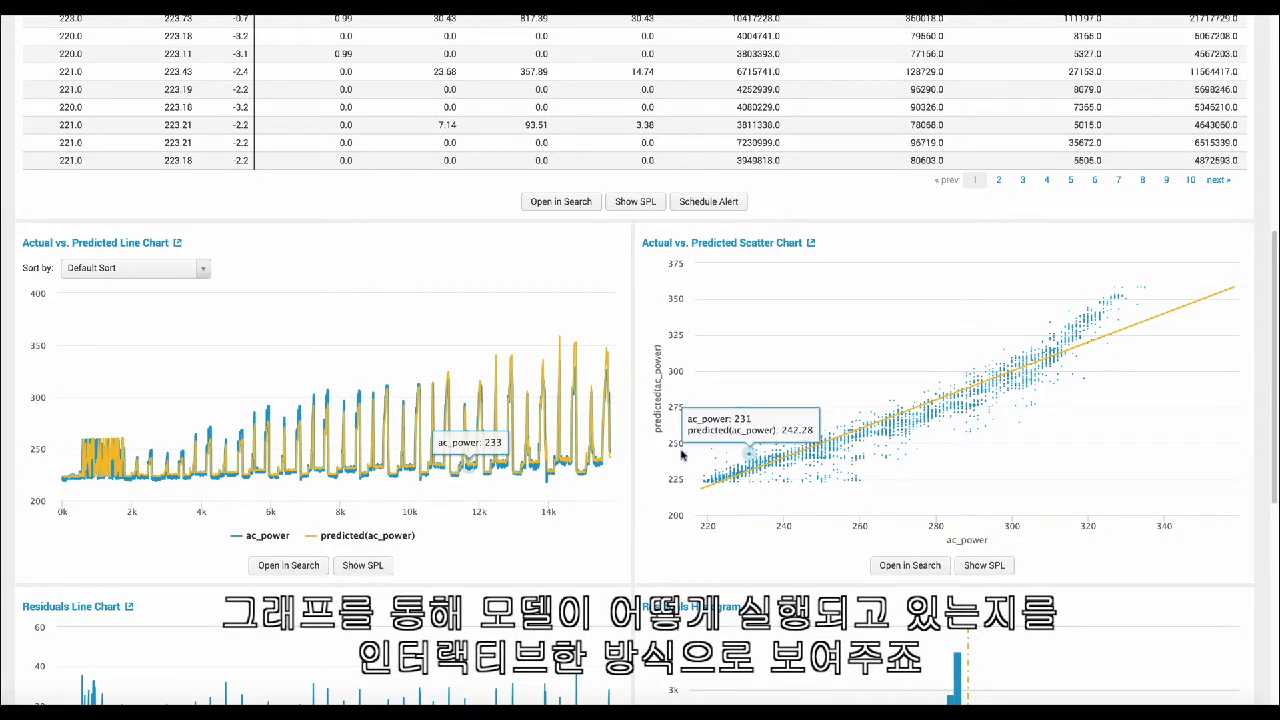
{"action": "left_click", "coordinate": [265, 537]}
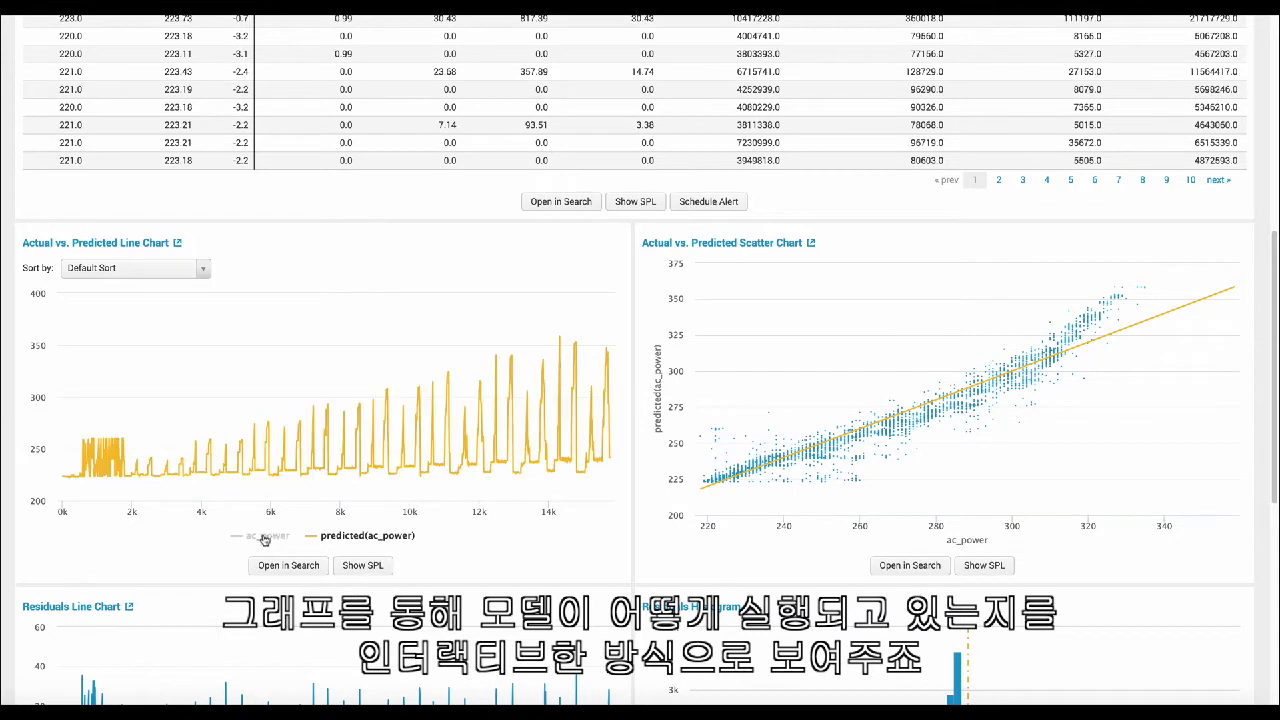
{"action": "left_click", "coordinate": [266, 536]}
{"action": "left_click", "coordinate": [338, 540]}
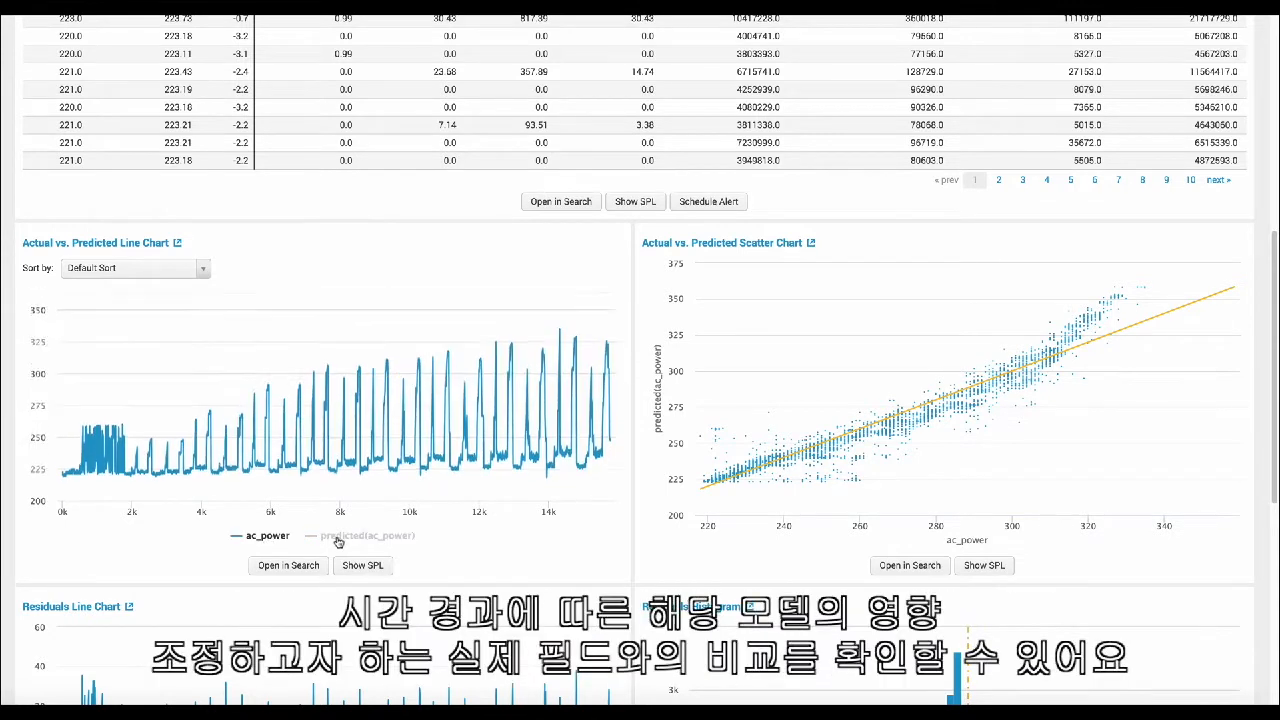
{"action": "left_click", "coordinate": [338, 537]}
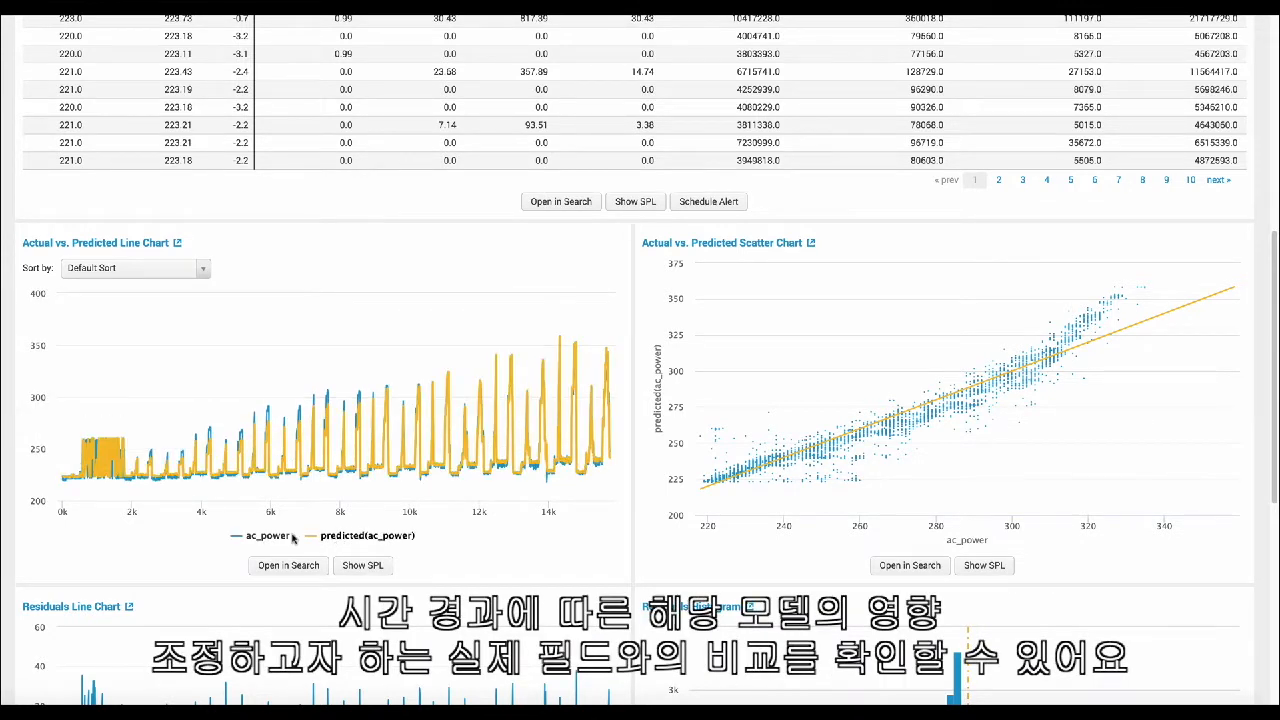
{"action": "left_click", "coordinate": [254, 540]}
{"action": "left_click", "coordinate": [254, 540]}
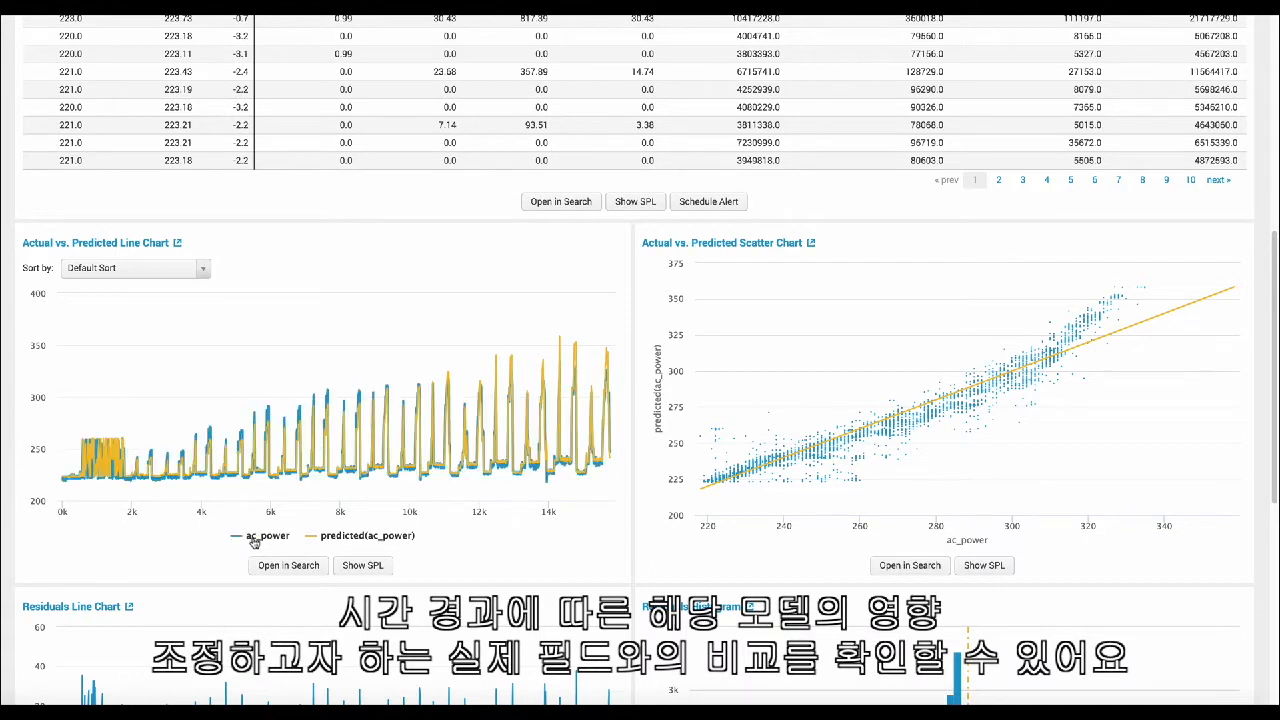
{"action": "left_click", "coordinate": [330, 537]}
{"action": "left_click", "coordinate": [330, 537]}
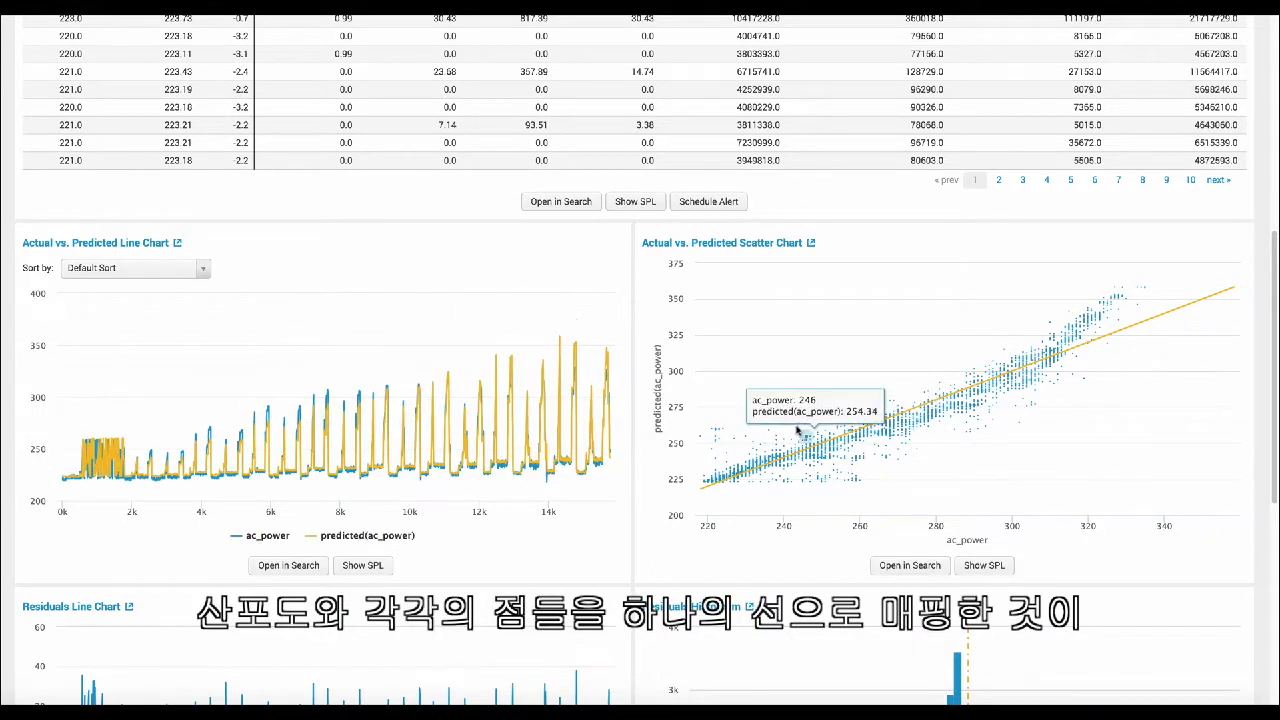
Step: Examine the points and diagonal of the Actual vs. Predicted Scatter Chart, plus the residuals line chart and histogram
{"action": "mouse_move", "coordinate": [732, 456]}
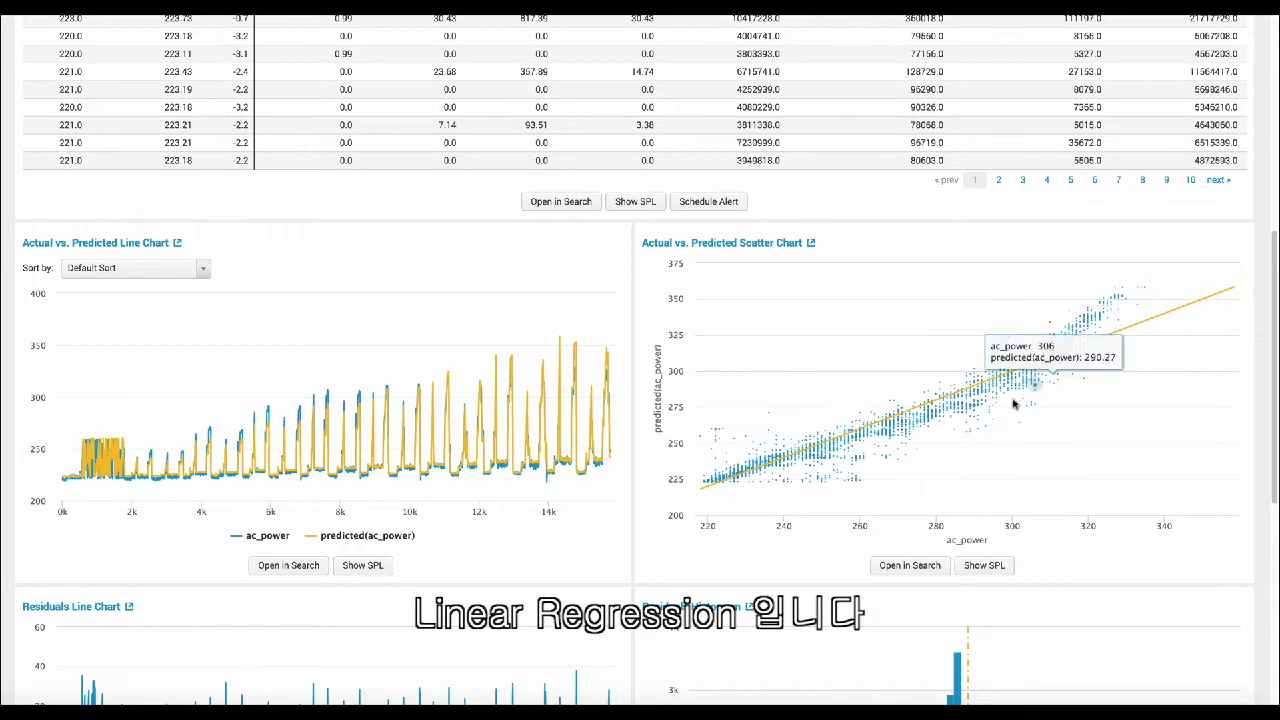
{"action": "scroll", "coordinate": [786, 480], "scroll_direction": "down", "scroll_amount": 2}
{"action": "scroll", "coordinate": [725, 500], "scroll_direction": "down", "scroll_amount": 2}
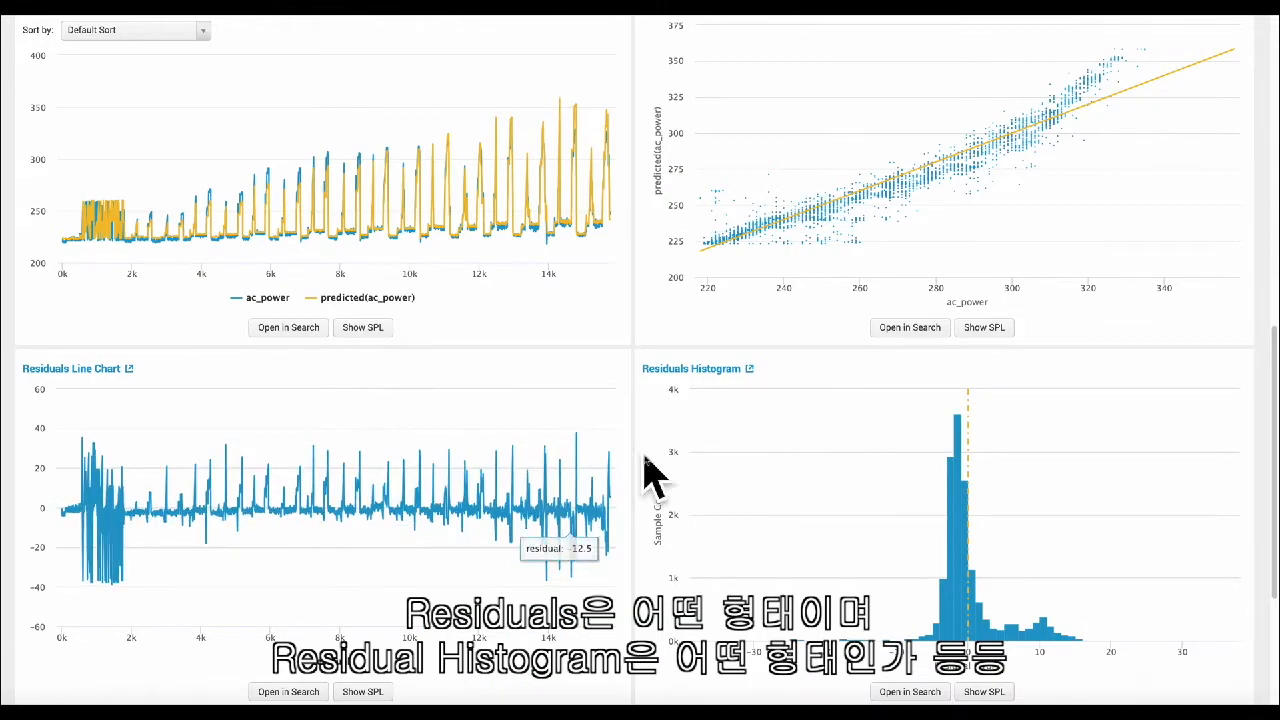
Step: Show the SPL that plots the Actual vs. Predicted Scatter Chart and close it after reading
{"action": "scroll", "coordinate": [855, 496], "scroll_direction": "up", "scroll_amount": 1}
{"action": "scroll", "coordinate": [855, 496], "scroll_direction": "up", "scroll_amount": 1}
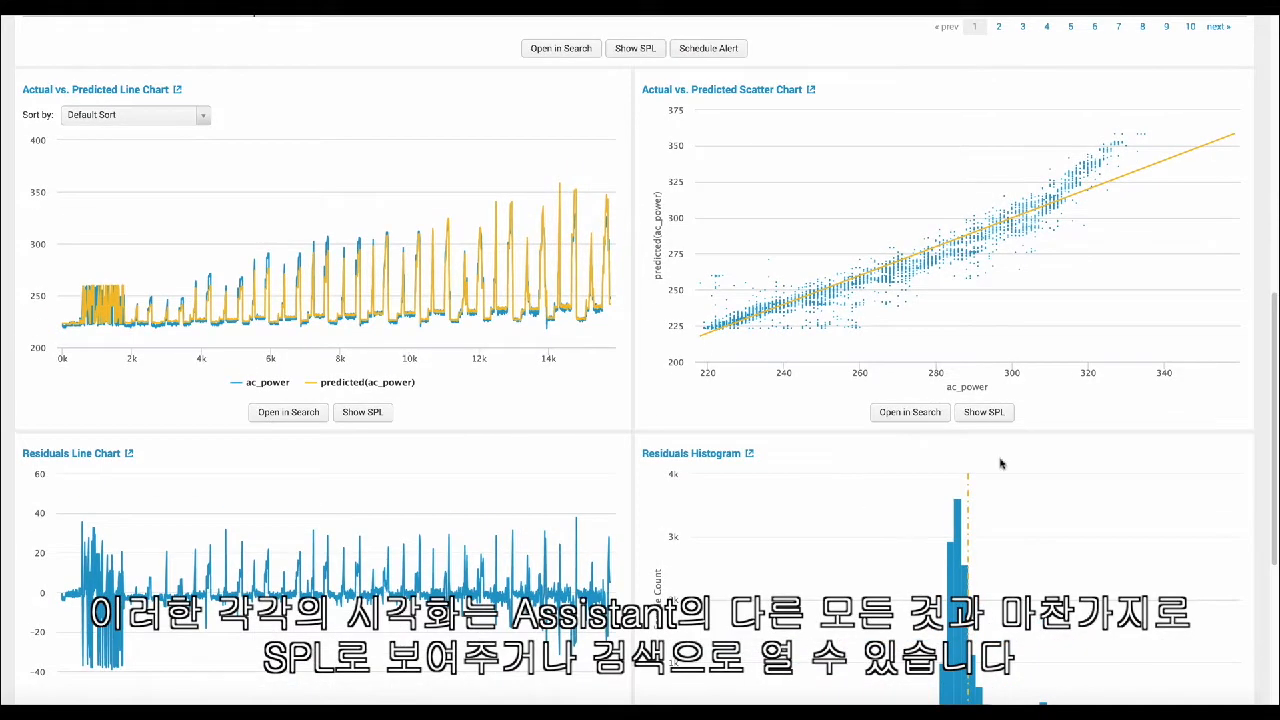
{"action": "left_click", "coordinate": [974, 413]}
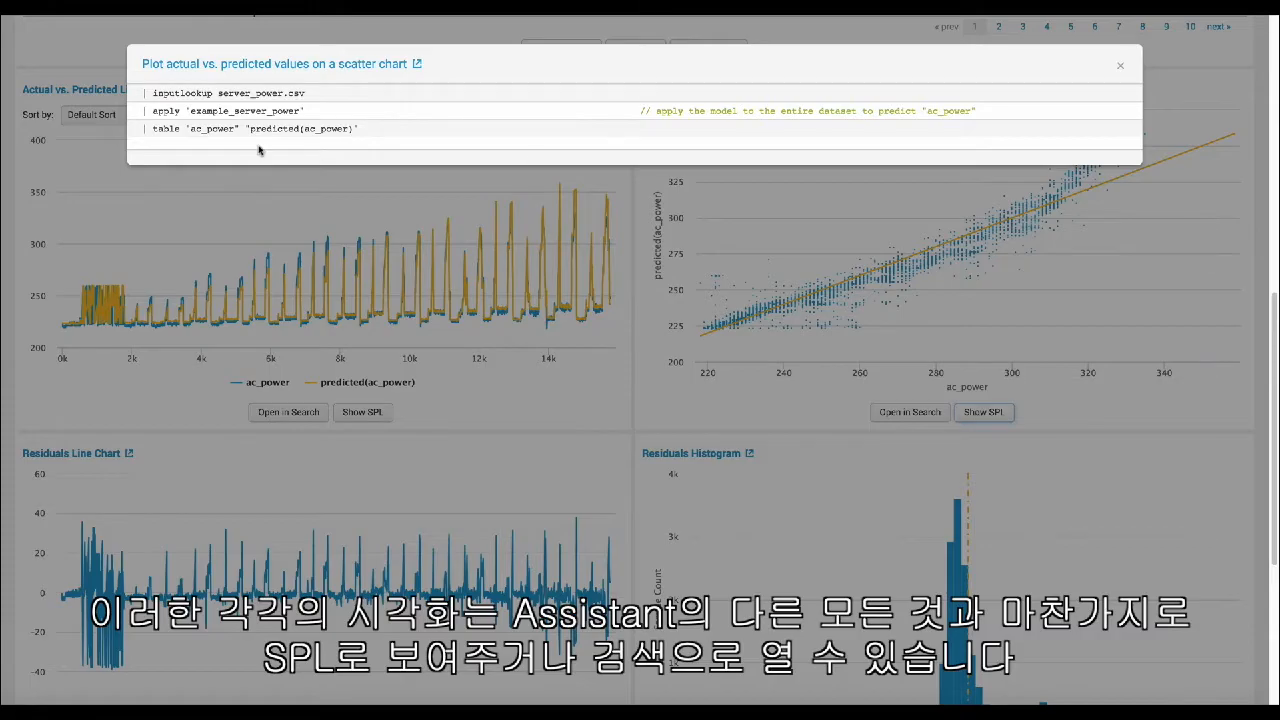
{"action": "left_click", "coordinate": [1120, 65]}
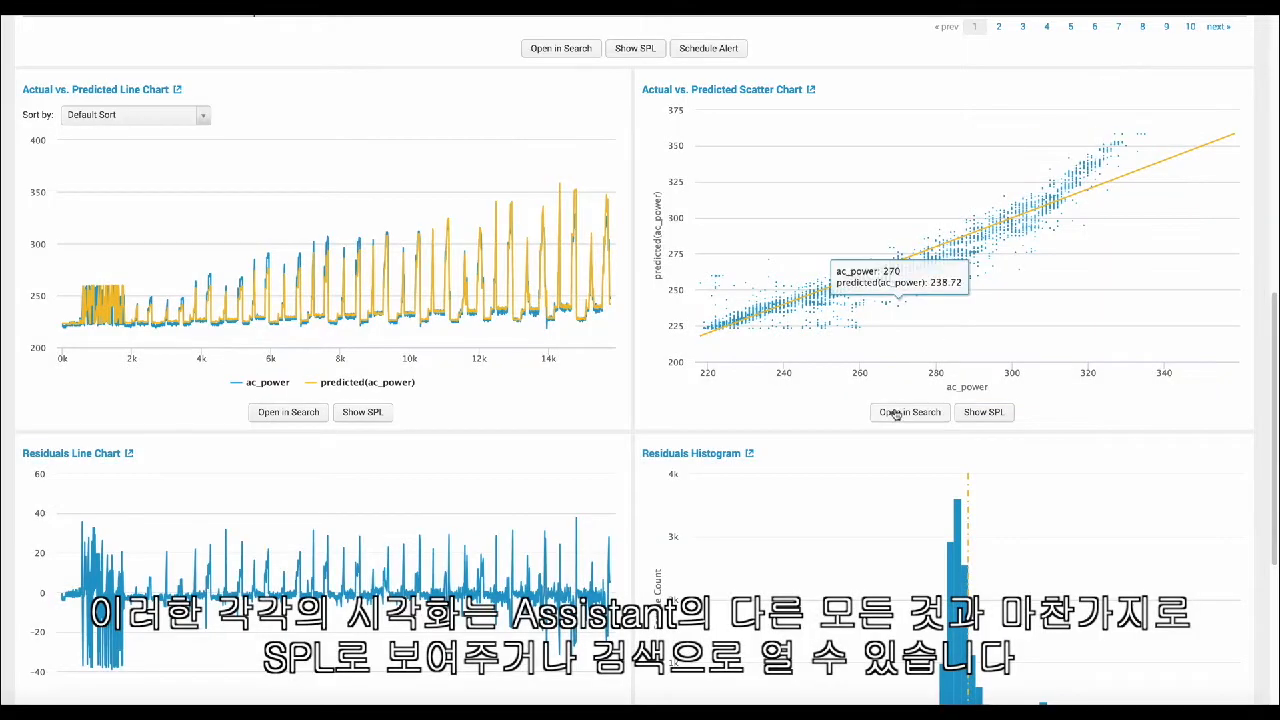
Step: Review the predicted-value conditions available for scheduling an alert on the Prediction Results, and cancel without creating one
{"action": "scroll", "coordinate": [621, 291], "scroll_direction": "up", "scroll_amount": 1}
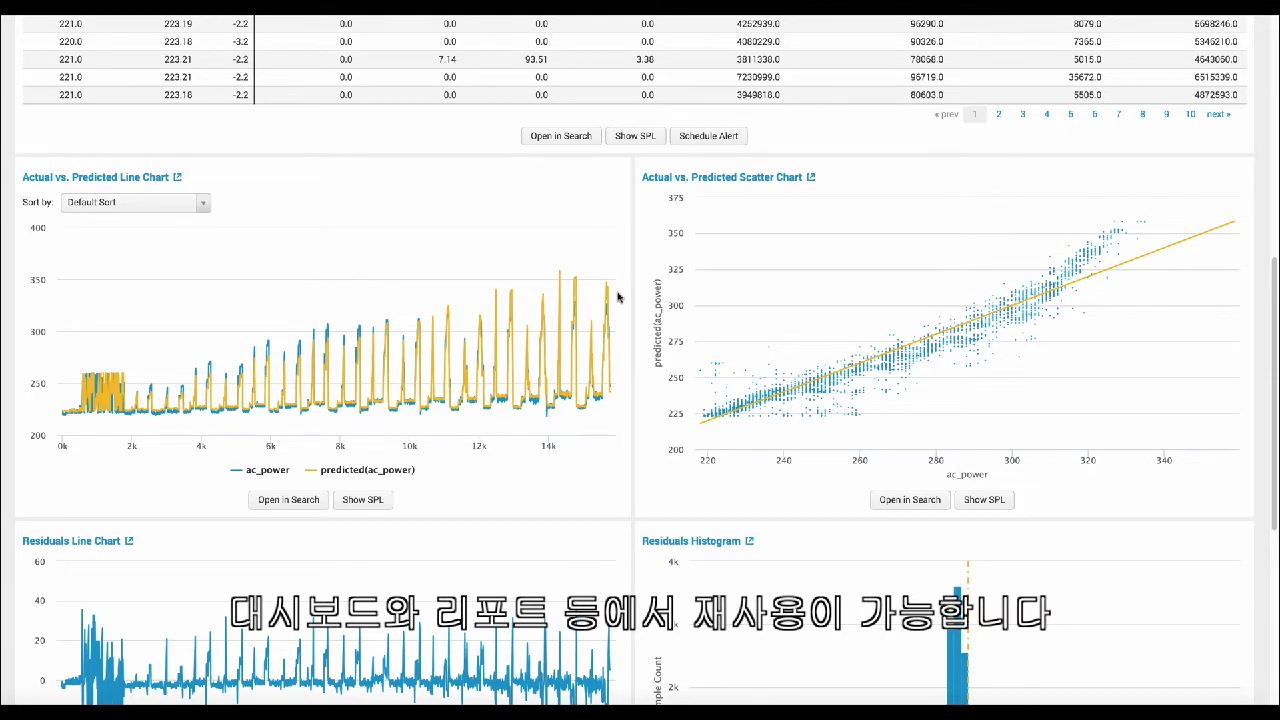
{"action": "scroll", "coordinate": [617, 290], "scroll_direction": "up", "scroll_amount": 2}
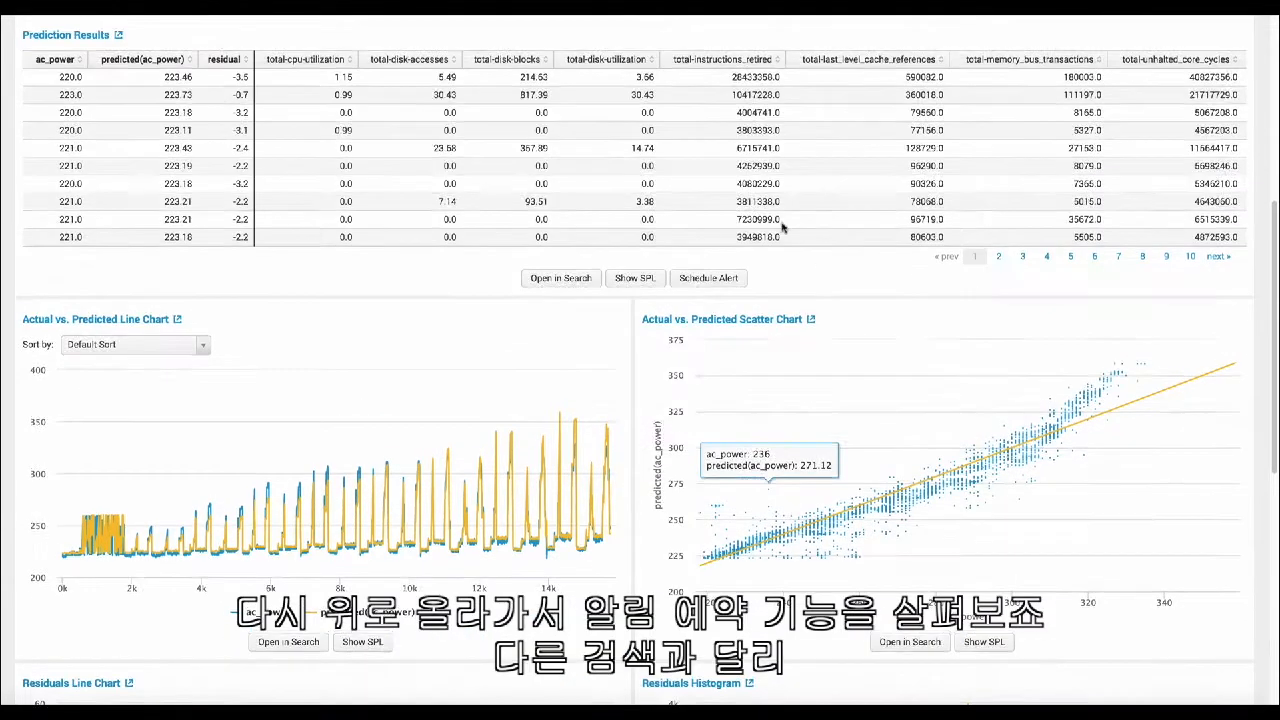
{"action": "scroll", "coordinate": [817, 257], "scroll_direction": "up", "scroll_amount": 1}
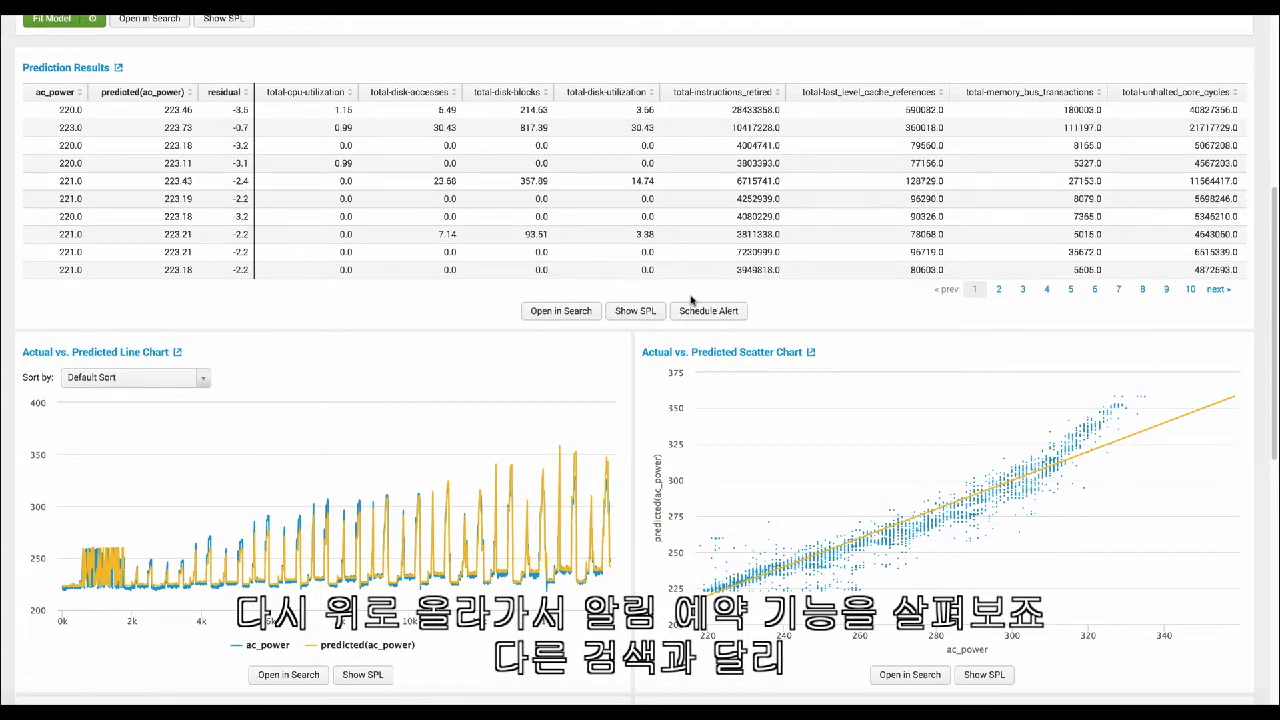
{"action": "left_click", "coordinate": [729, 312]}
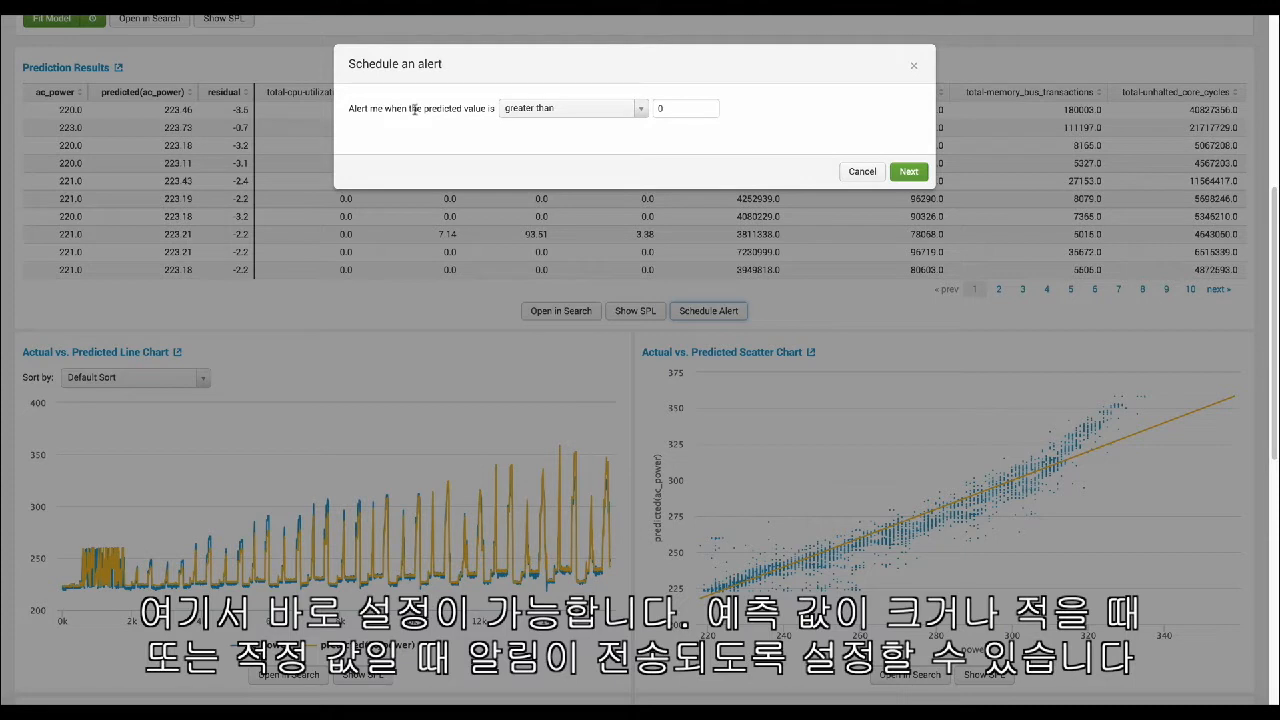
{"action": "left_click", "coordinate": [630, 108]}
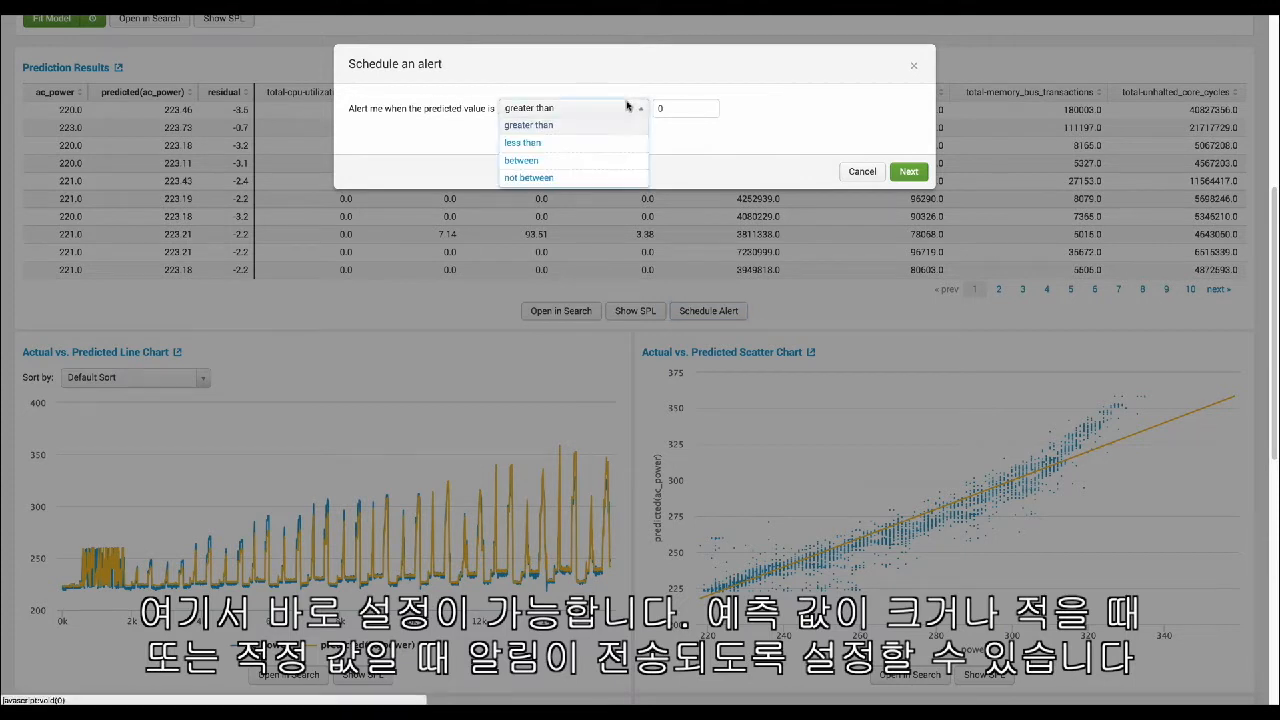
{"action": "left_click", "coordinate": [685, 142]}
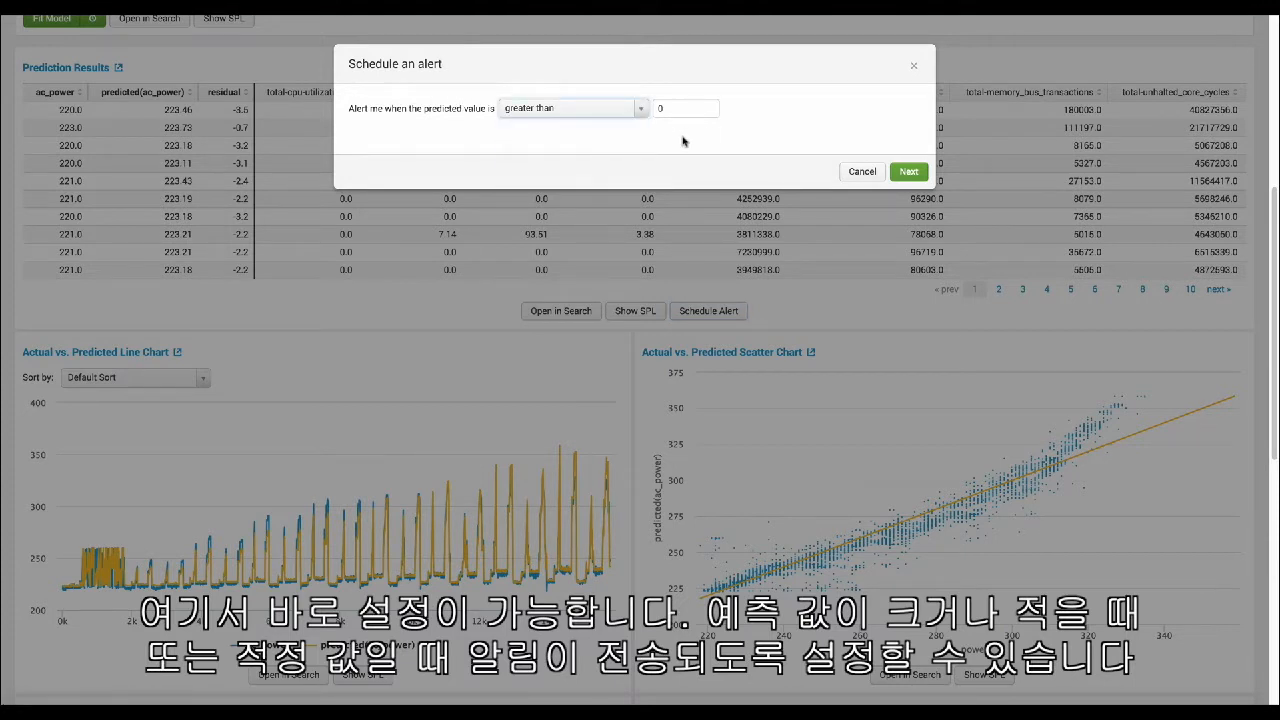
{"action": "left_click", "coordinate": [862, 172]}
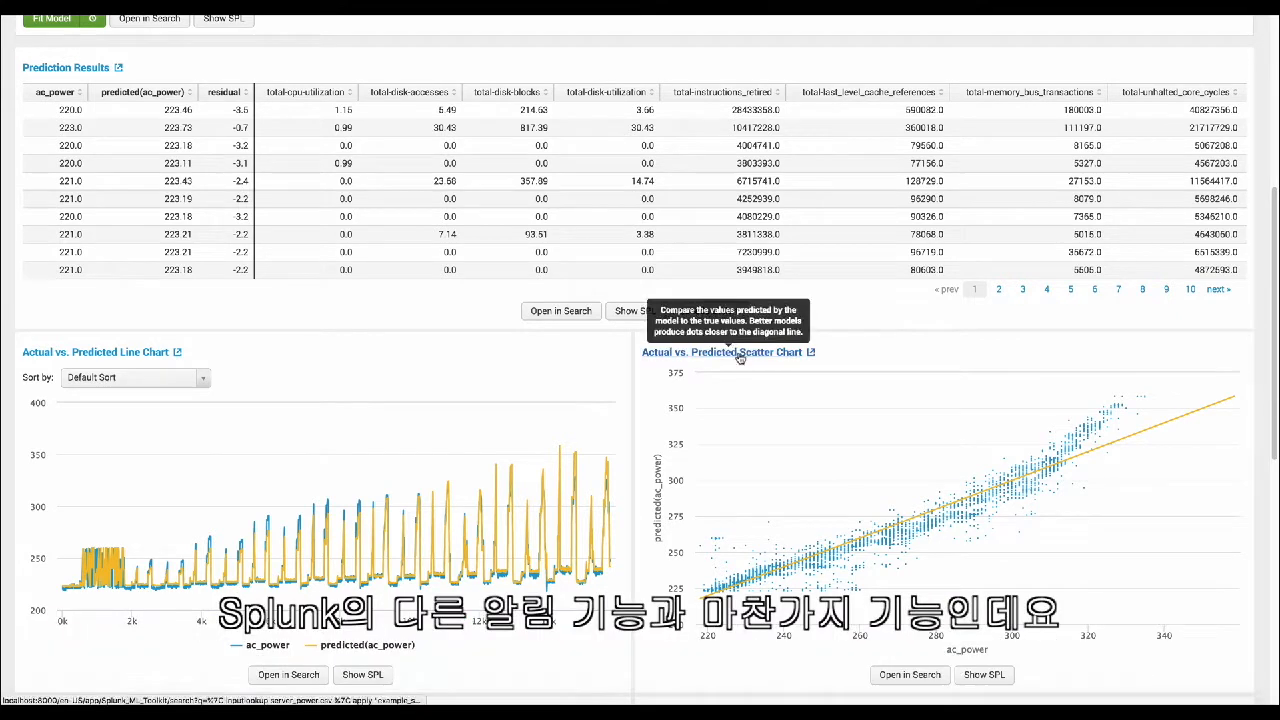
Step: Examine the residual charts, the R² and RMSE statistics, and the feature coefficients in the Fit Model Parameters Summary
{"action": "scroll", "coordinate": [766, 330], "scroll_direction": "down", "scroll_amount": 1}
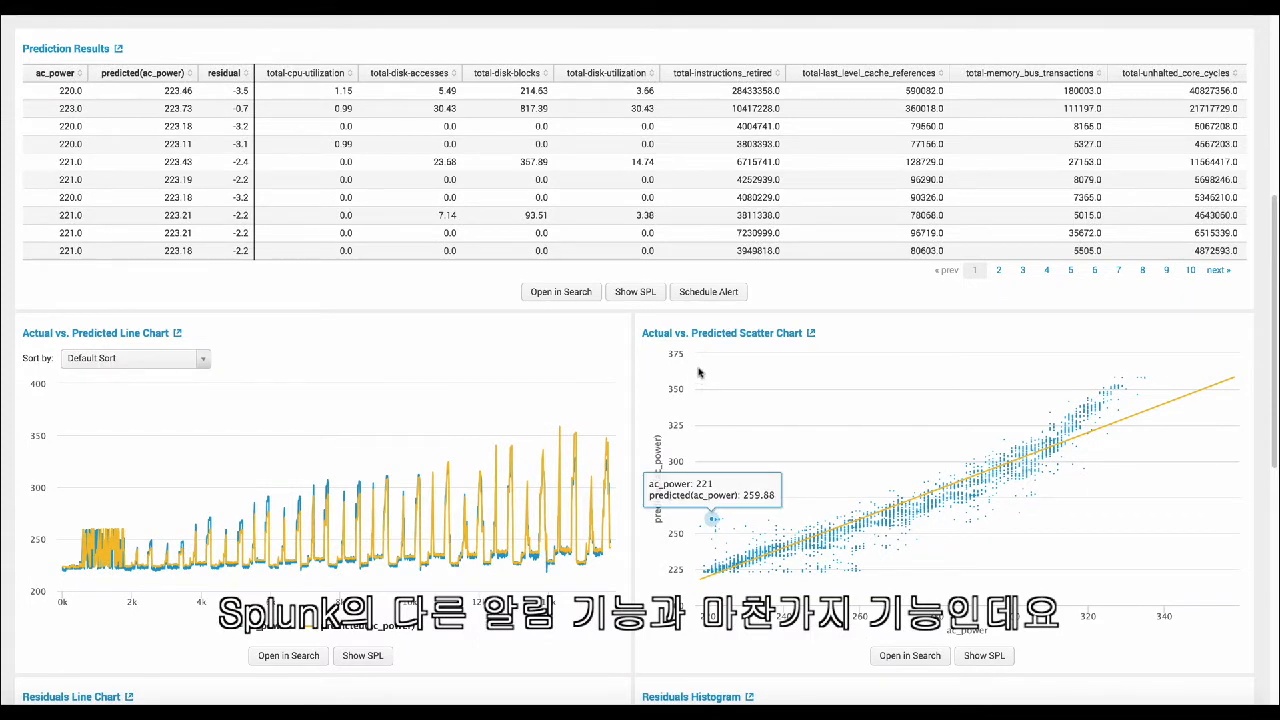
{"action": "scroll", "coordinate": [698, 376], "scroll_direction": "down", "scroll_amount": 3}
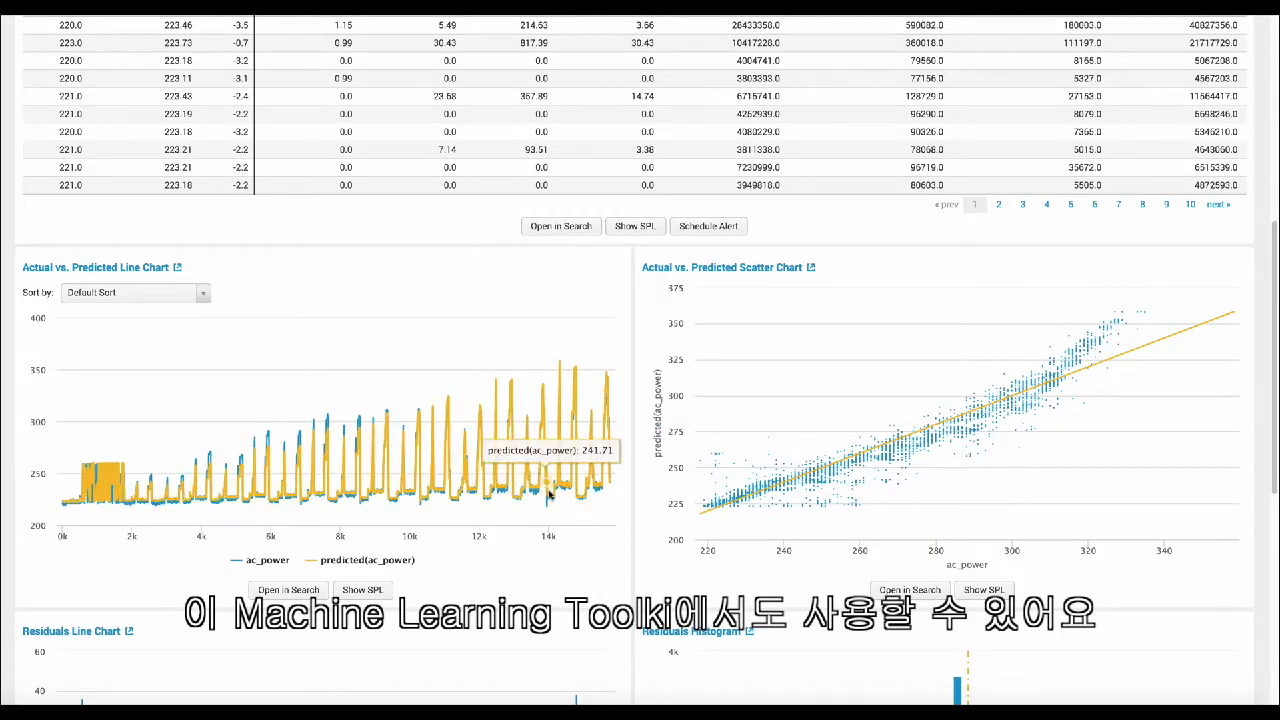
{"action": "scroll", "coordinate": [546, 484], "scroll_direction": "down", "scroll_amount": 5}
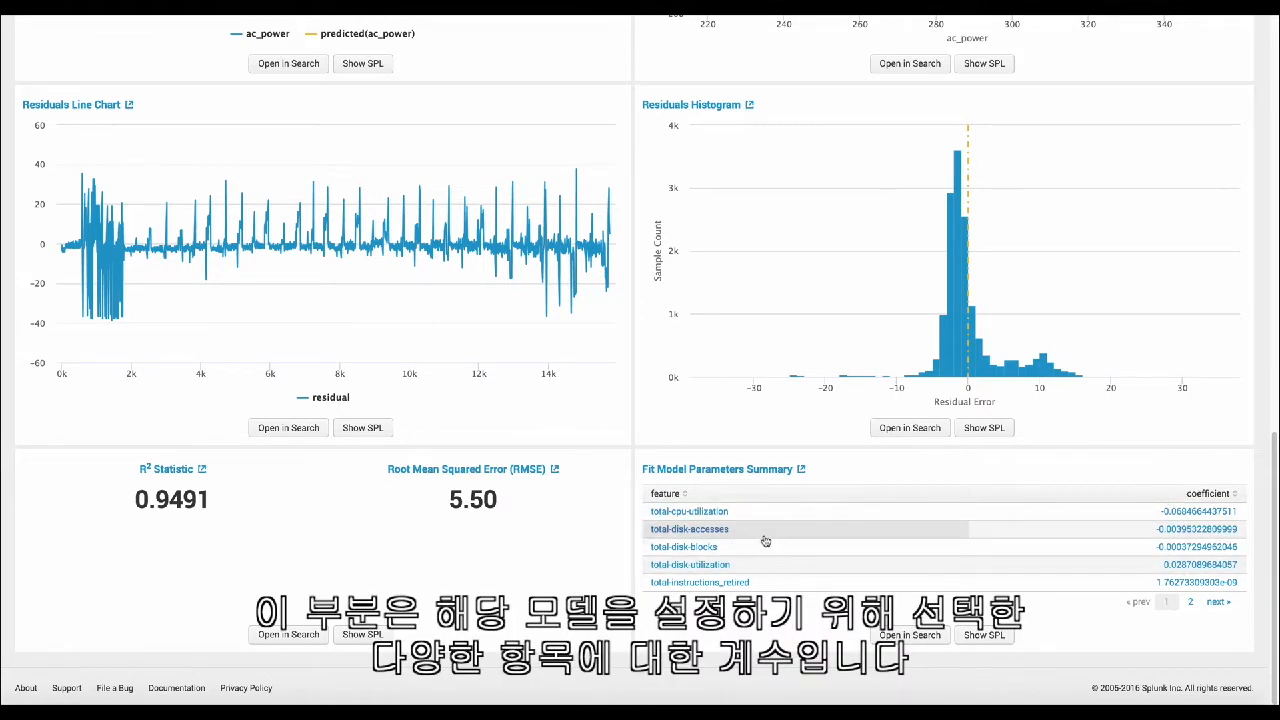
{"action": "scroll", "coordinate": [742, 522], "scroll_direction": "up", "scroll_amount": 1}
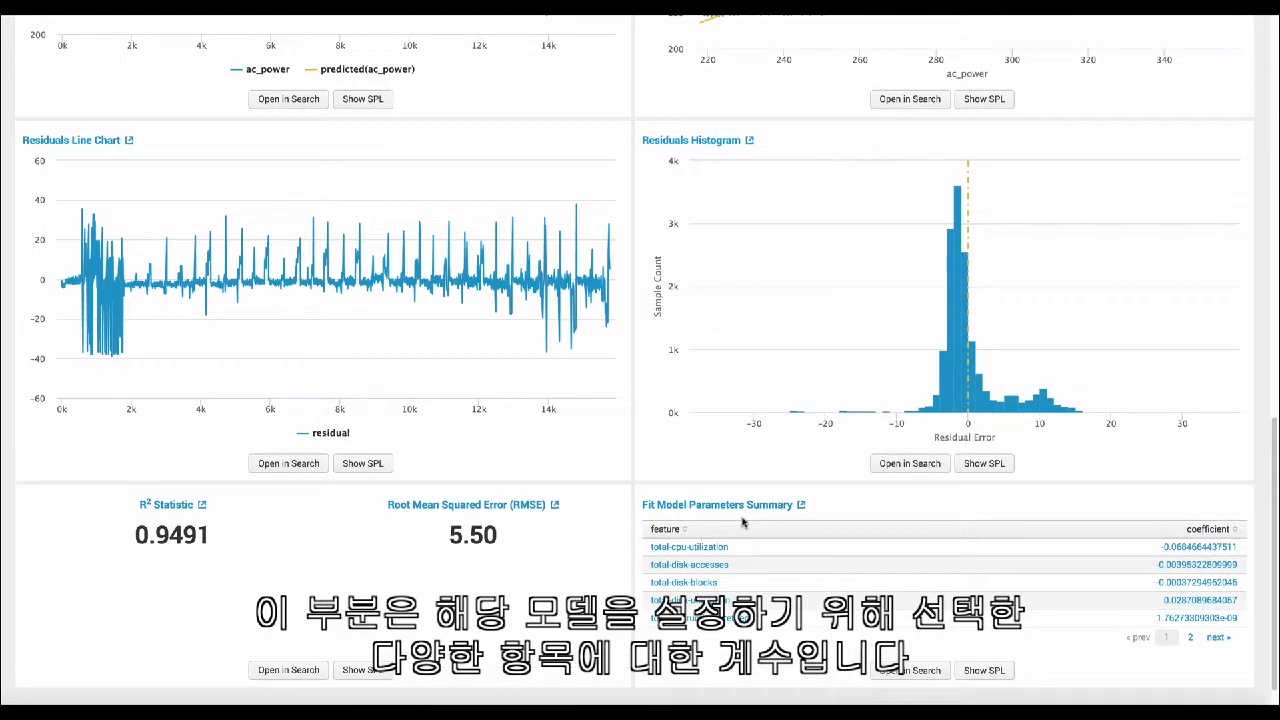
Step: Recap the assistant from the model settings through the prediction results to the validation charts
{"action": "scroll", "coordinate": [742, 522], "scroll_direction": "up", "scroll_amount": 5}
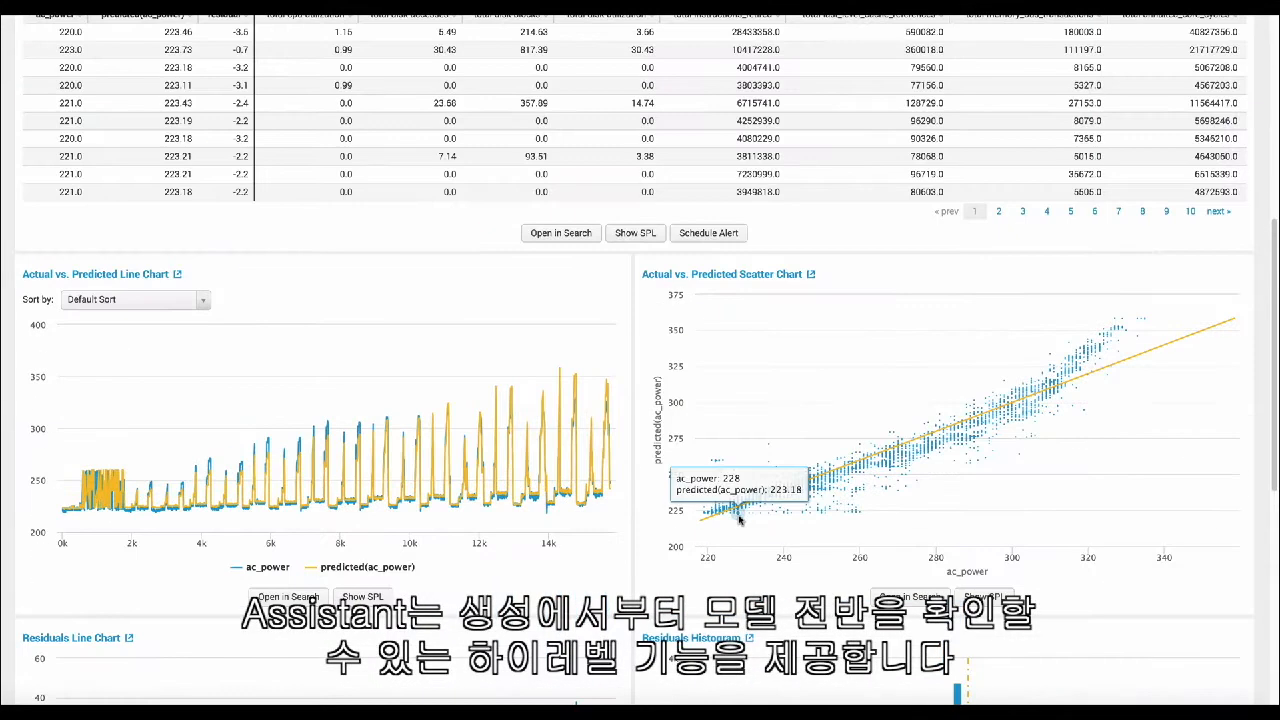
{"action": "scroll", "coordinate": [741, 518], "scroll_direction": "up", "scroll_amount": 2}
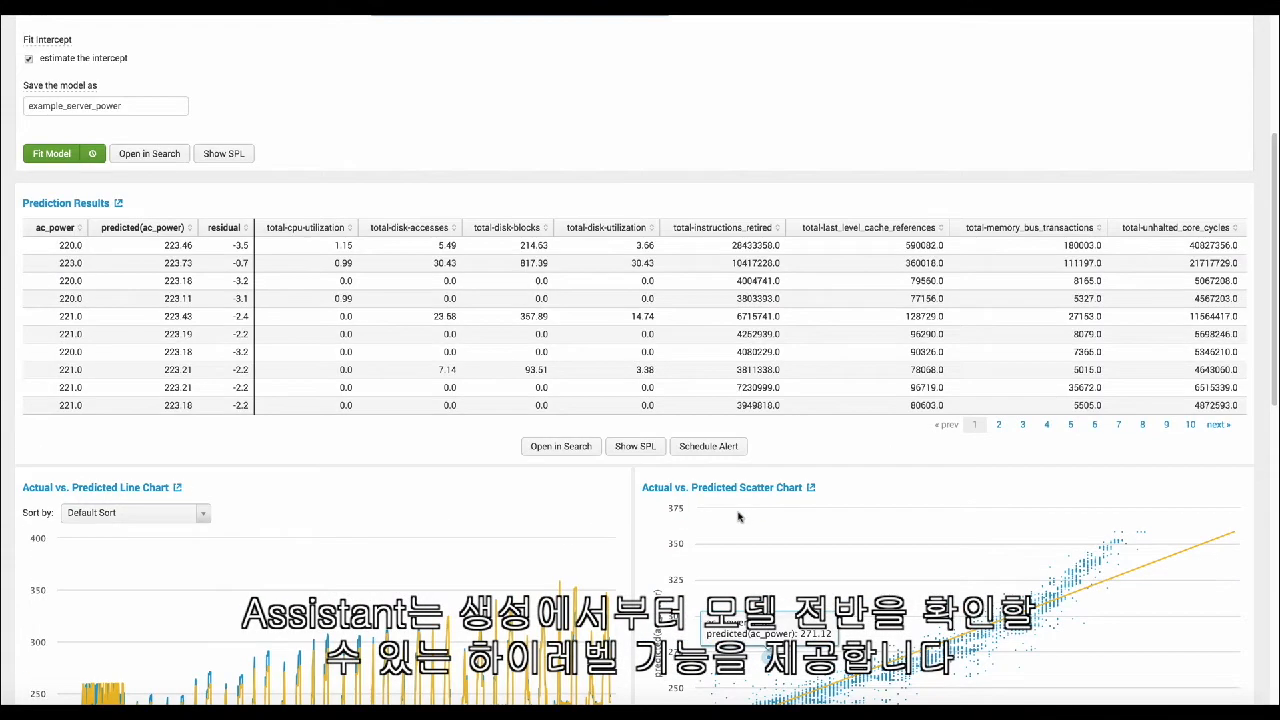
{"action": "scroll", "coordinate": [738, 516], "scroll_direction": "up", "scroll_amount": 3}
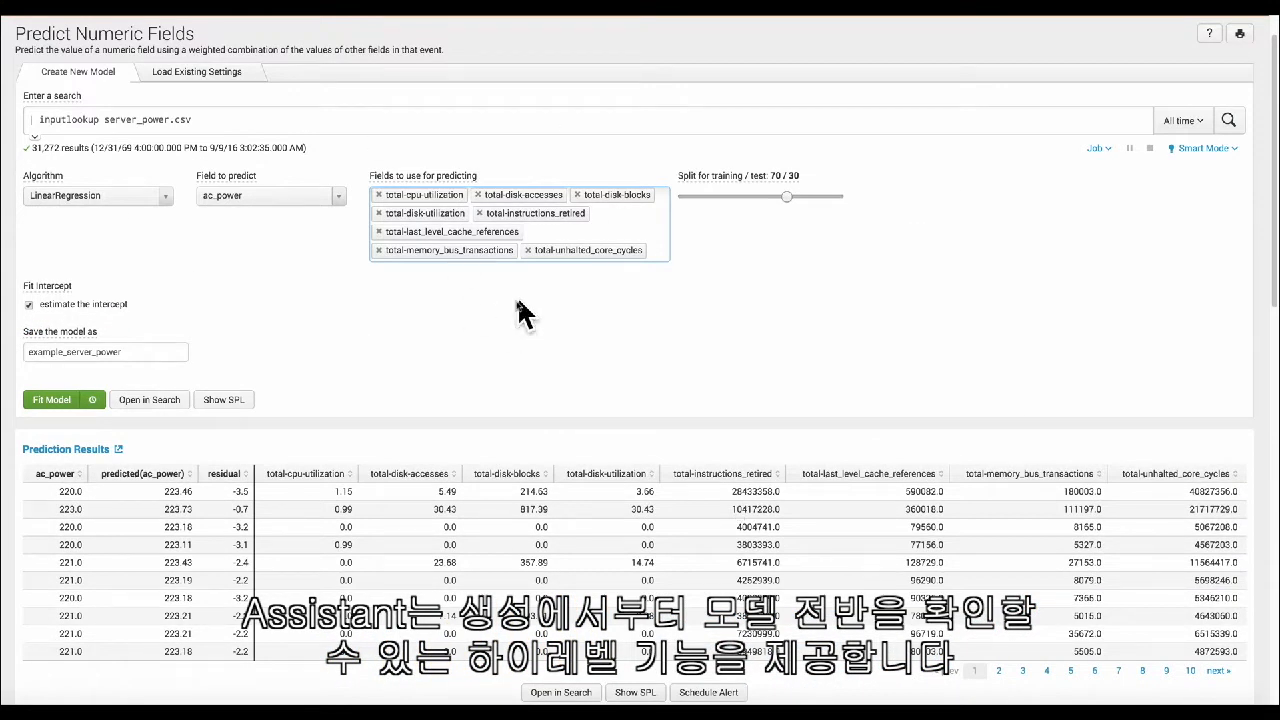
{"action": "left_click", "coordinate": [89, 400]}
{"action": "scroll", "coordinate": [386, 528], "scroll_direction": "down", "scroll_amount": 4}
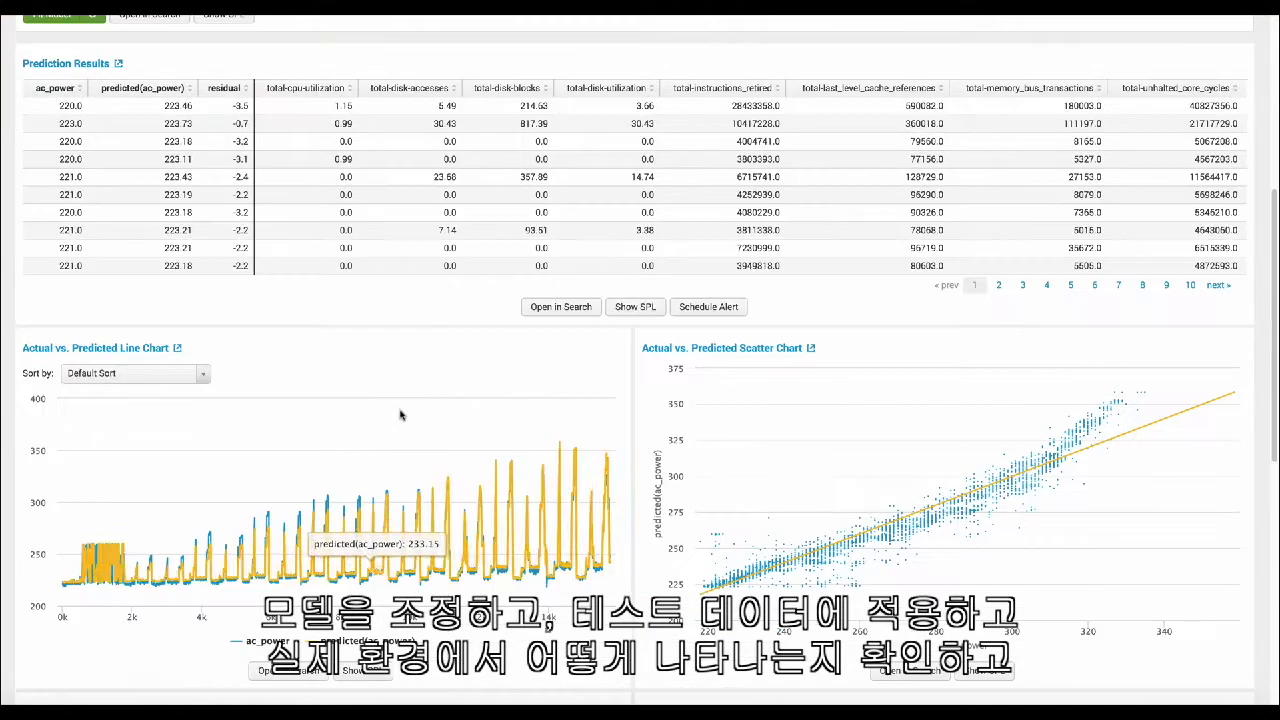
{"action": "scroll", "coordinate": [700, 450], "scroll_direction": "down", "scroll_amount": 2}
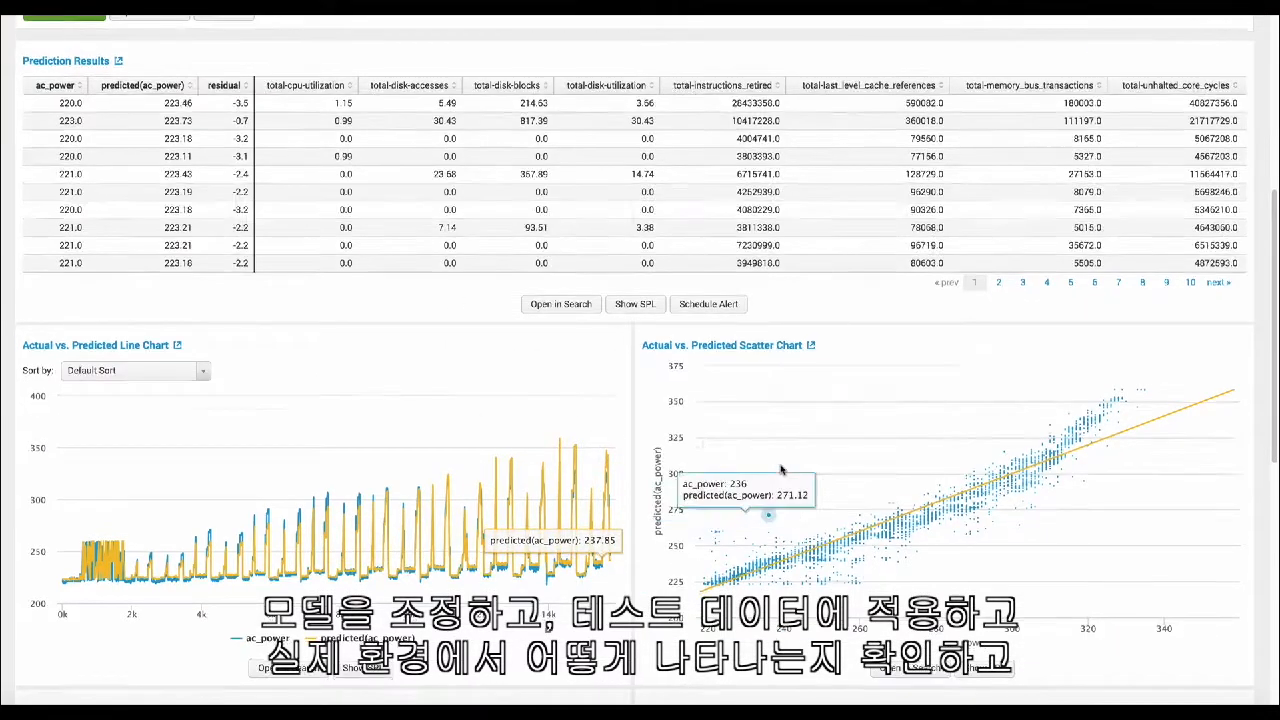
{"action": "scroll", "coordinate": [797, 437], "scroll_direction": "down", "scroll_amount": 3}
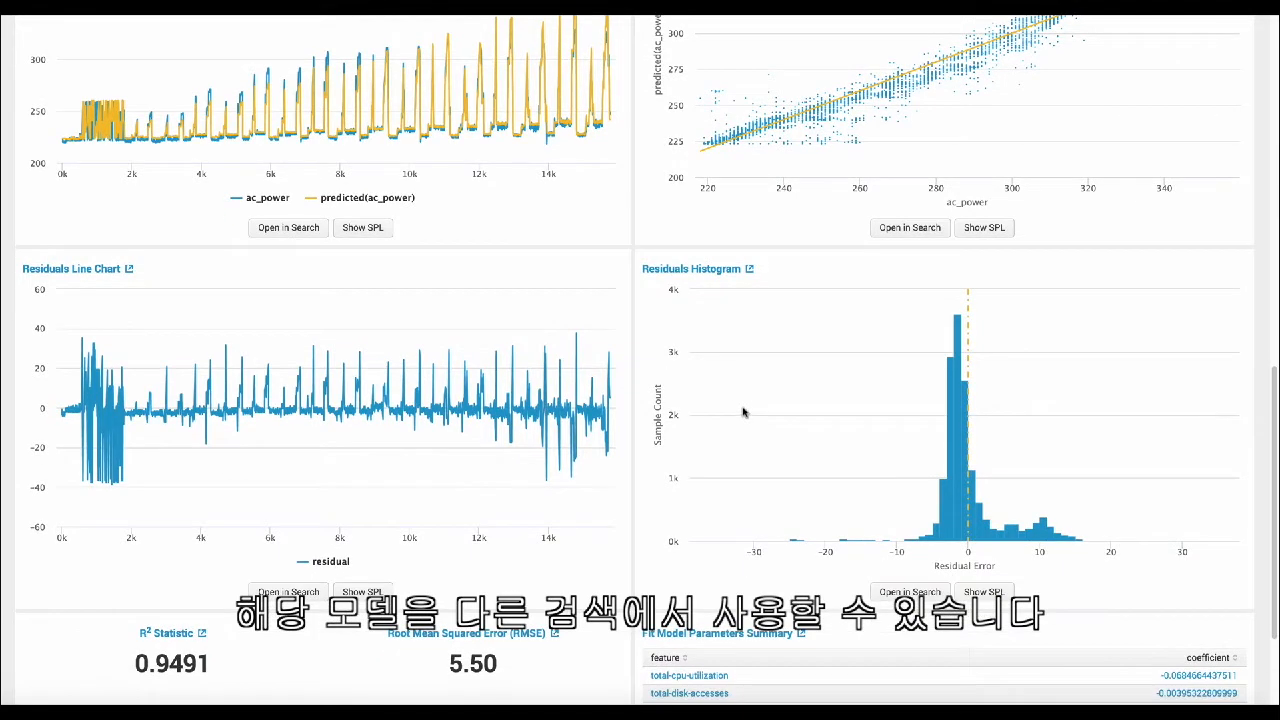
Step: Open the Prediction Results in Search and highlight the query from "eval predicted(ac_power)" to its end
{"action": "scroll", "coordinate": [737, 404], "scroll_direction": "up", "scroll_amount": 1}
{"action": "scroll", "coordinate": [736, 403], "scroll_direction": "up", "scroll_amount": 4}
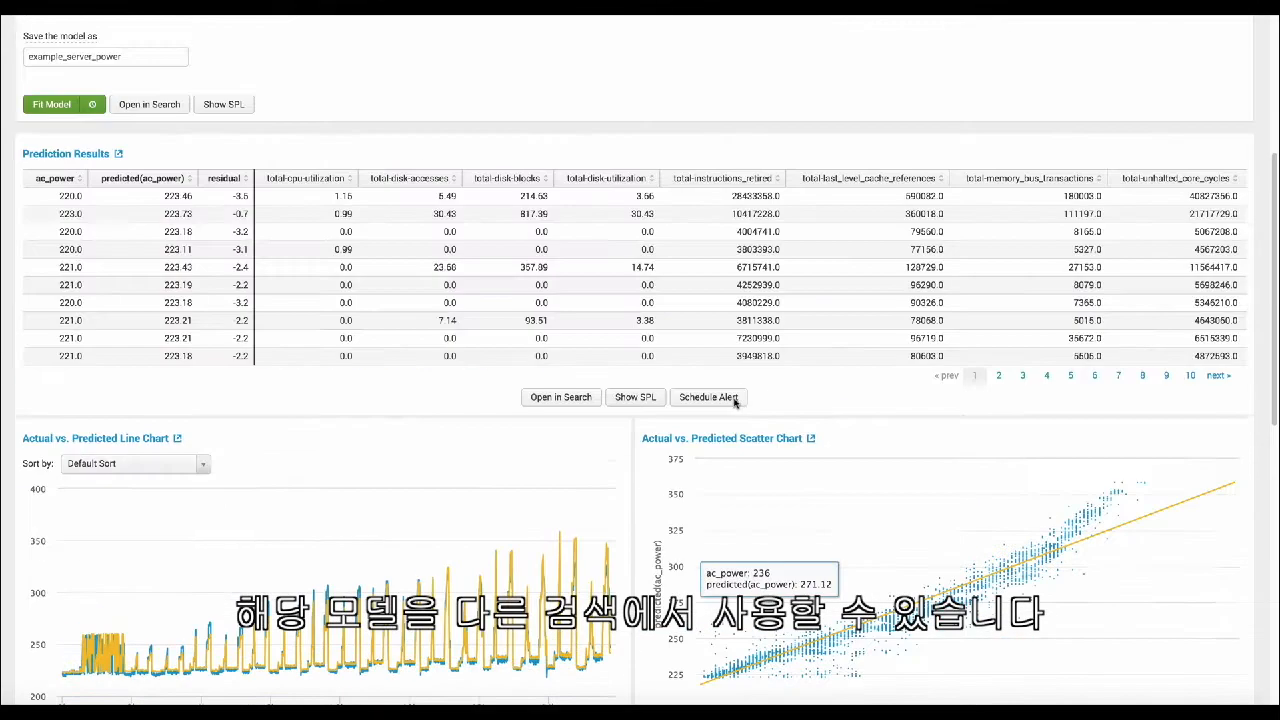
{"action": "left_click", "coordinate": [586, 400]}
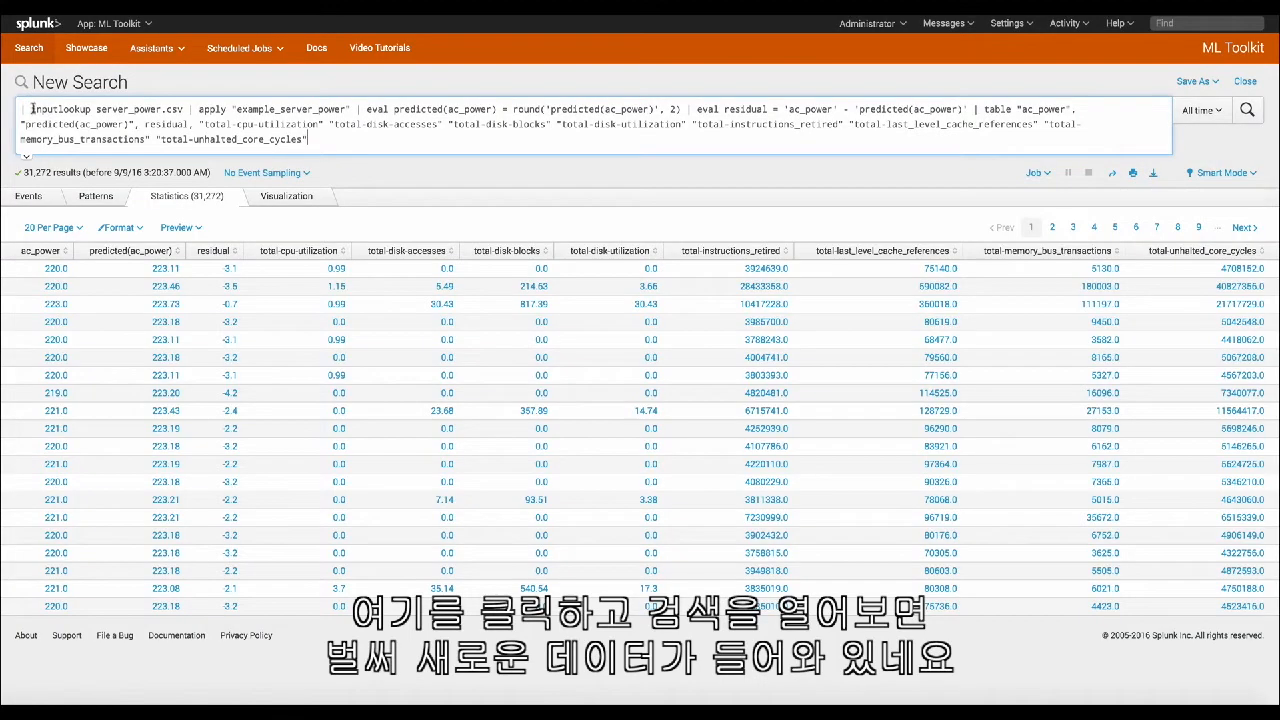
{"action": "left_click_drag", "start_coordinate": [20, 108], "coordinate": [409, 138]}
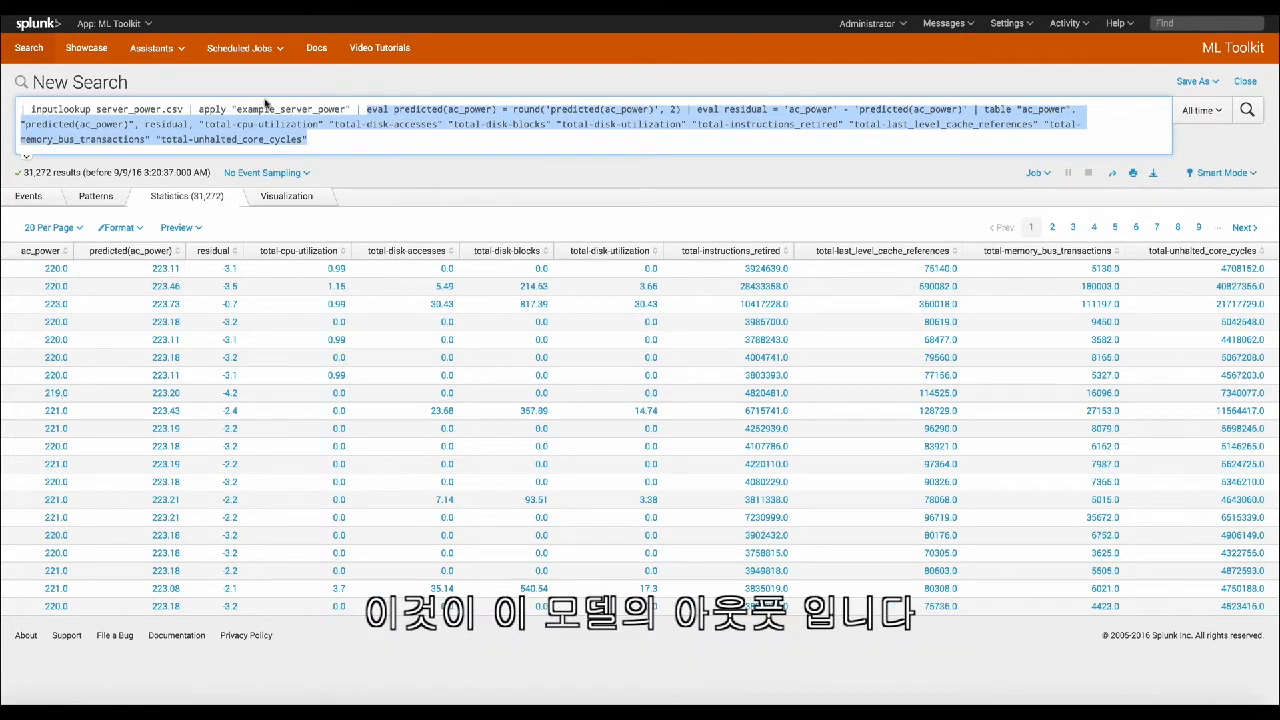
Step: Open the Showcase and highlight the algorithm lines for Cluster Numeric Events and Predict Categorical Fields
{"action": "left_click", "coordinate": [98, 48]}
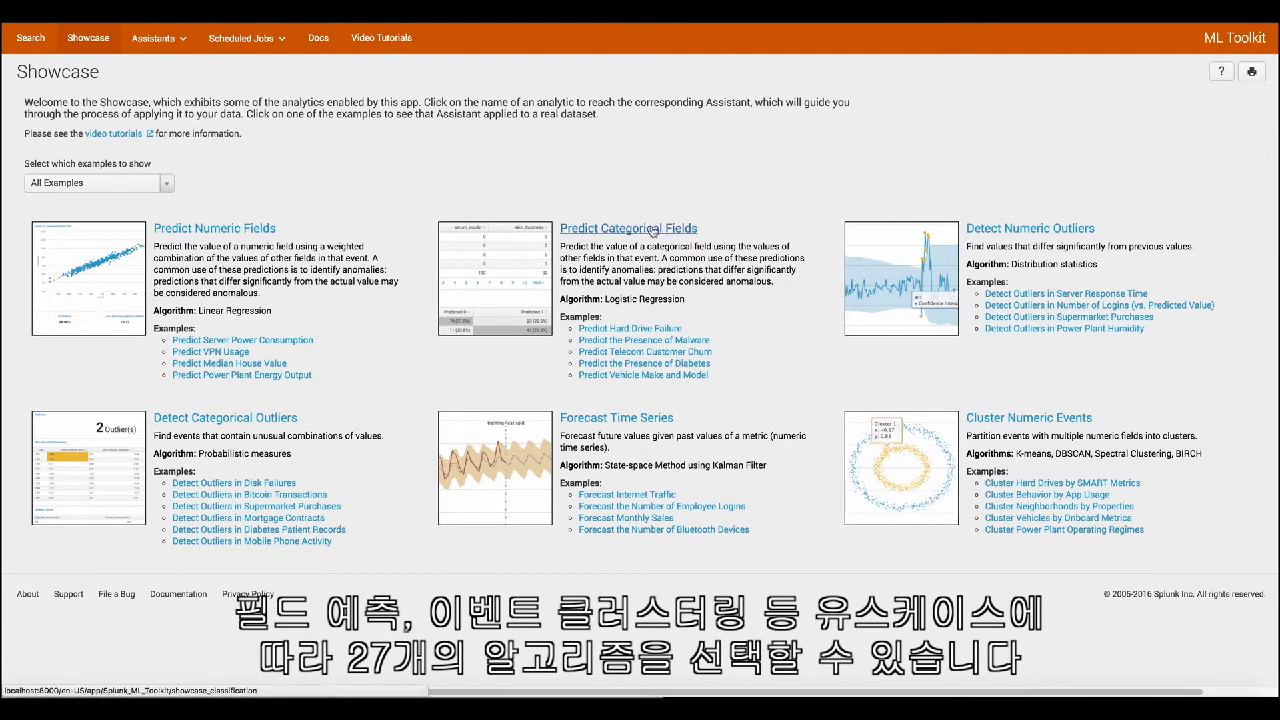
{"action": "triple_click", "coordinate": [1037, 457]}
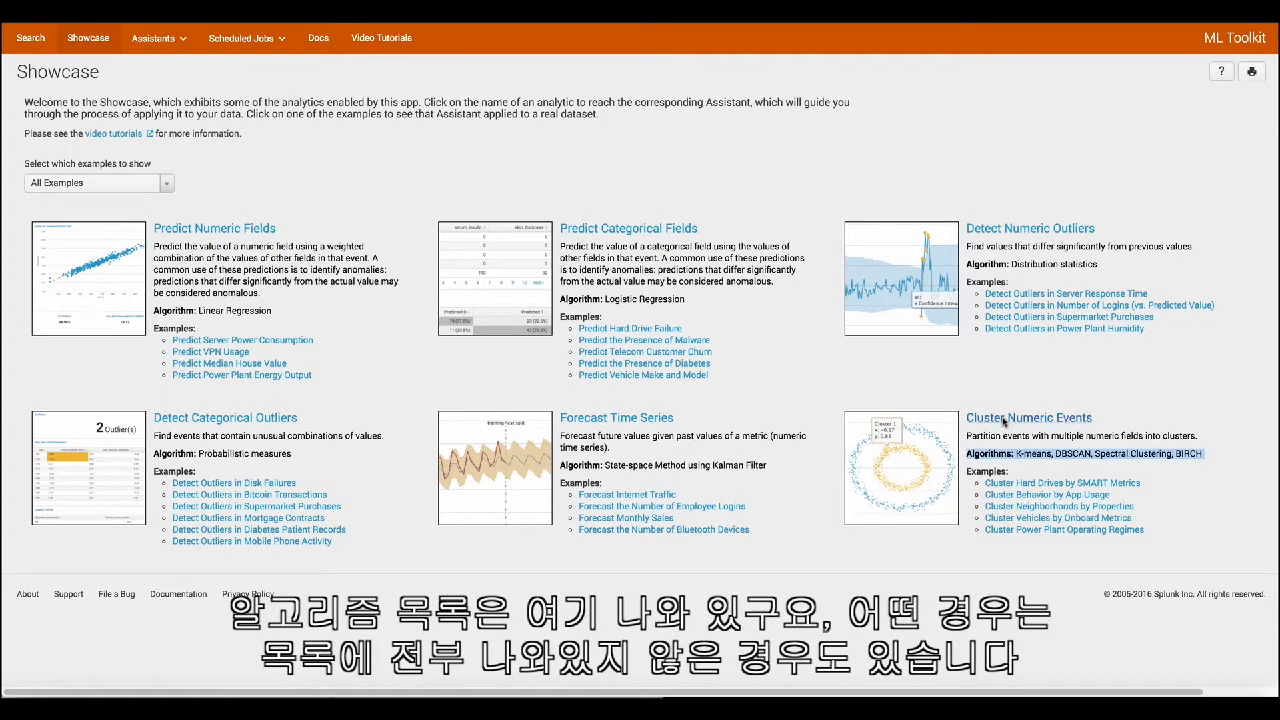
{"action": "triple_click", "coordinate": [652, 300]}
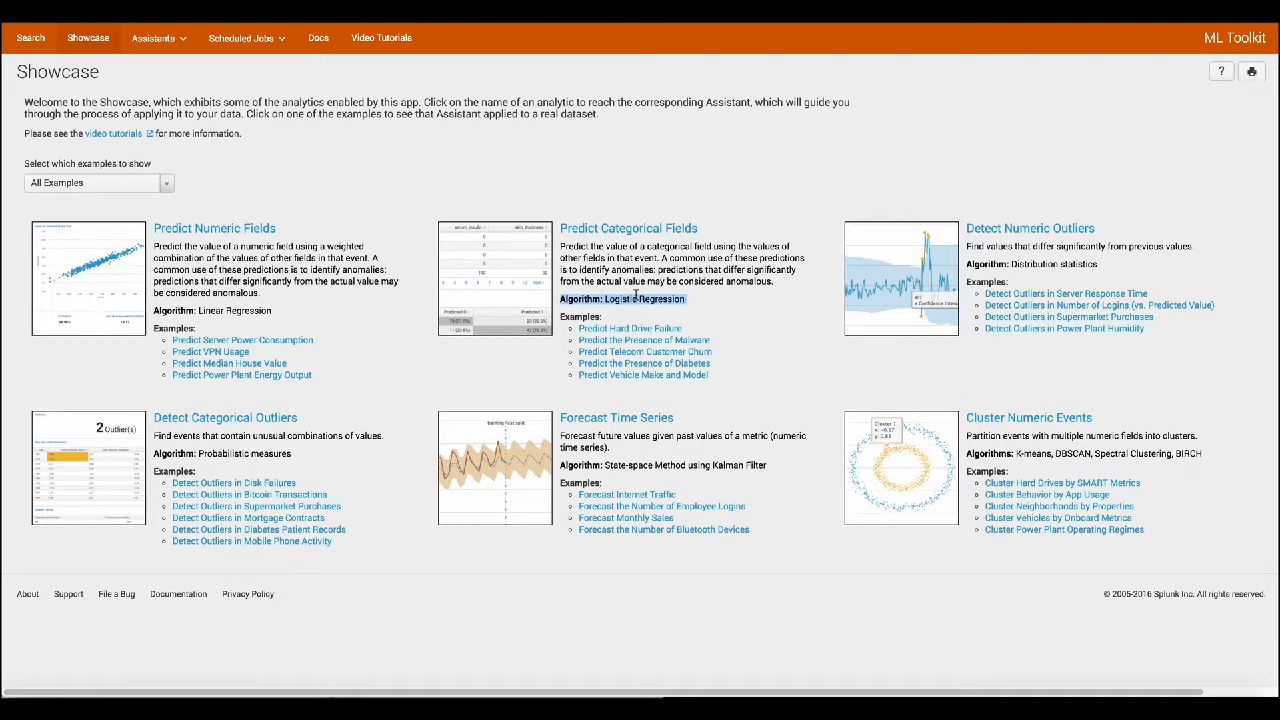
Step: Review the Scheduled Jobs options, and open the Predict Numeric Fields assistant to look at its schedule option beside Fit Model
{"action": "left_click", "coordinate": [236, 39]}
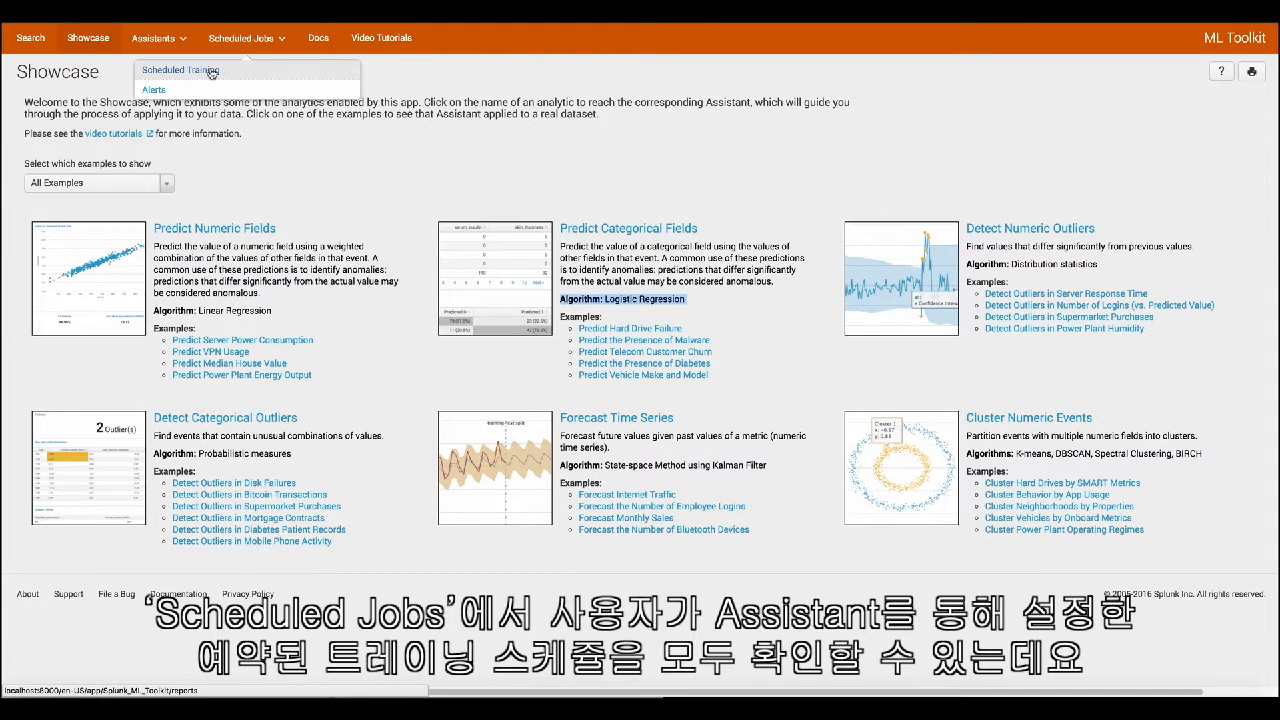
{"action": "left_click", "coordinate": [235, 193]}
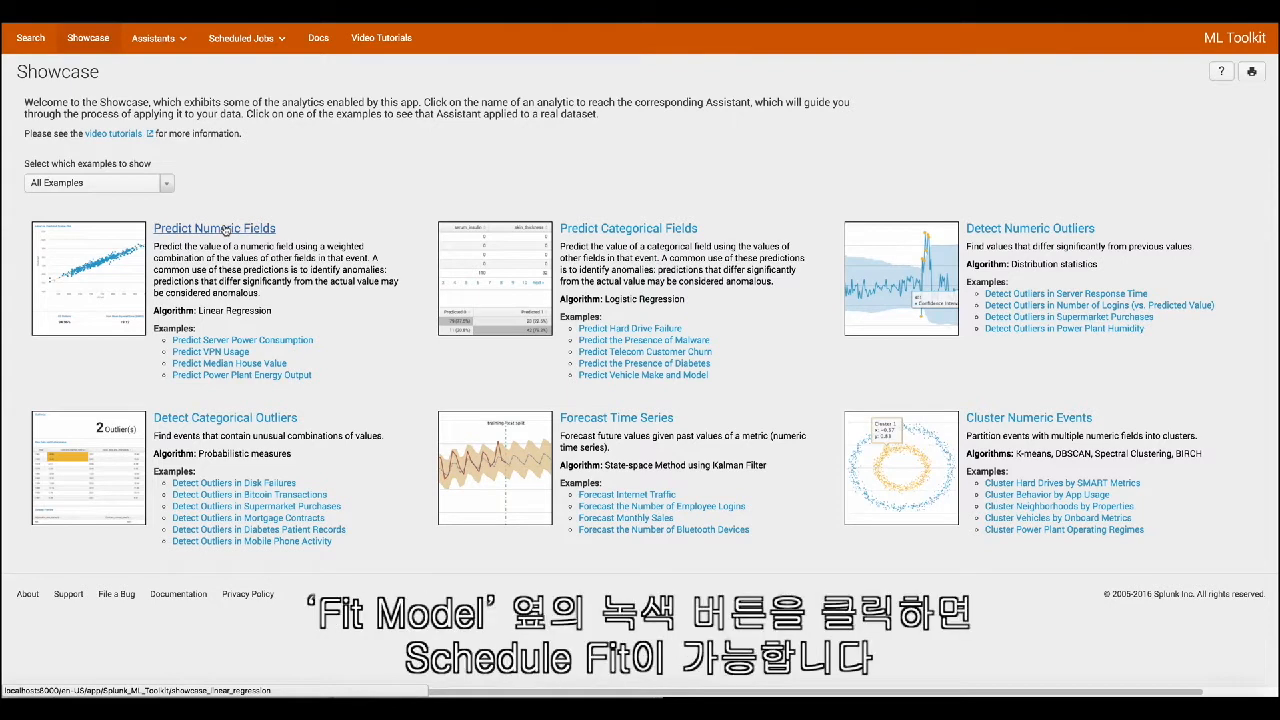
{"action": "left_click", "coordinate": [226, 230]}
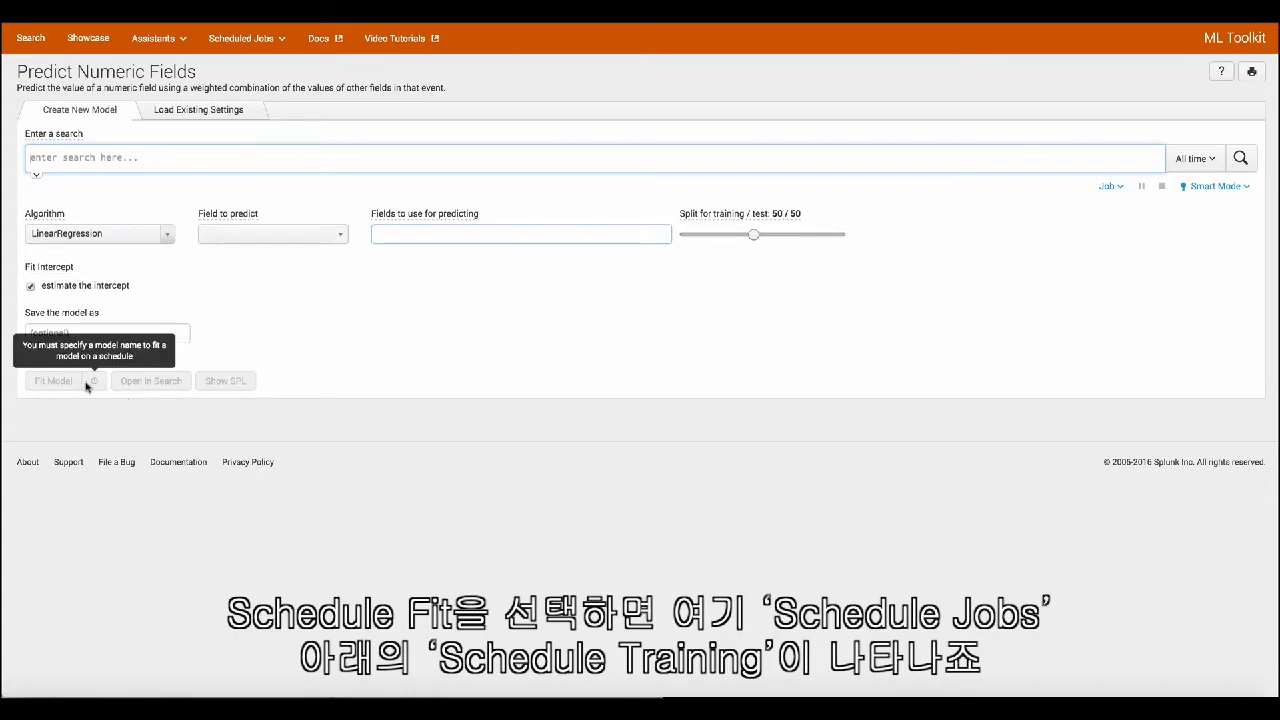
Step: Review the Scheduled Training and Alerts entries of Scheduled Jobs from the assistant, and return to the Showcase
{"action": "left_click", "coordinate": [245, 38]}
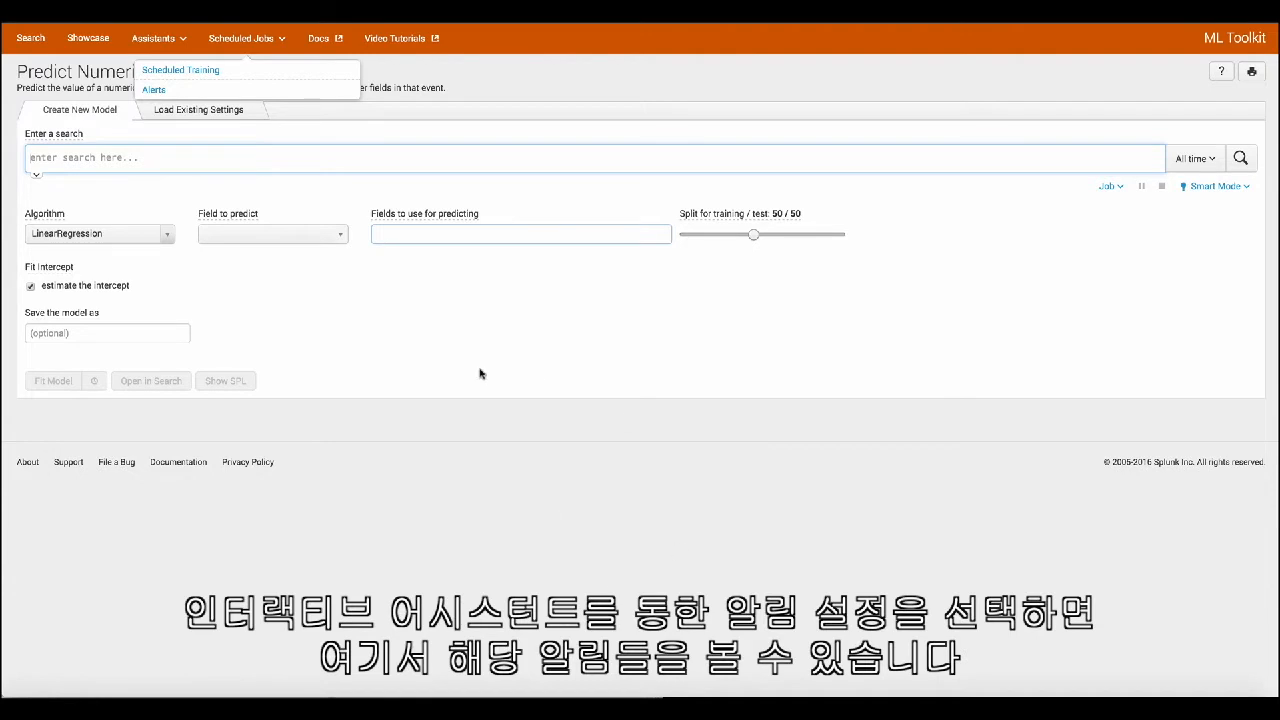
{"action": "left_click", "coordinate": [366, 313]}
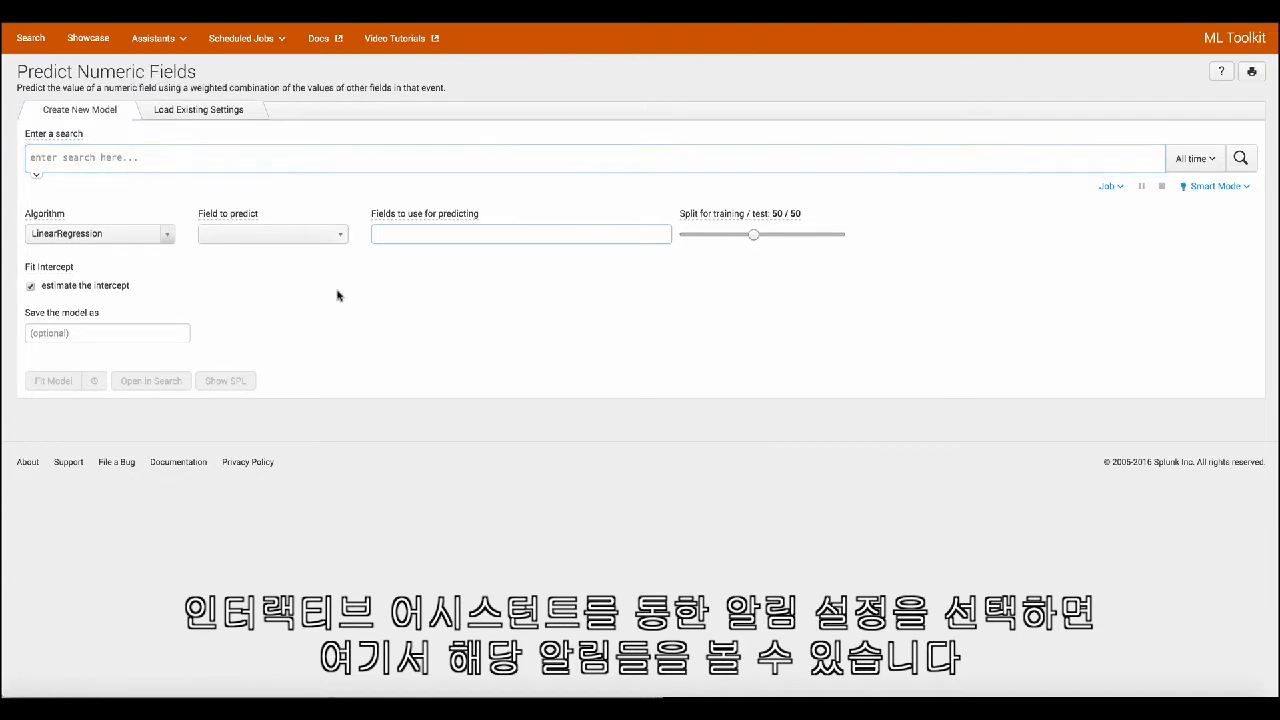
{"action": "left_click", "coordinate": [240, 40]}
{"action": "left_click", "coordinate": [101, 38]}
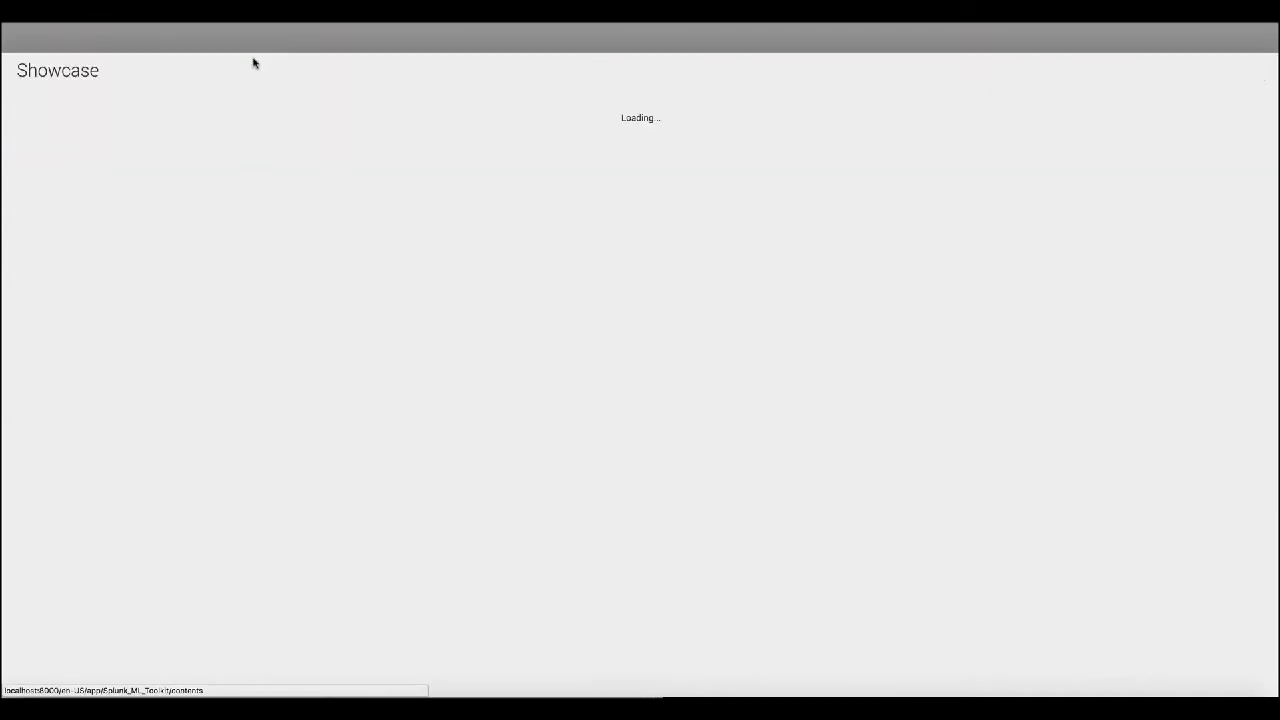